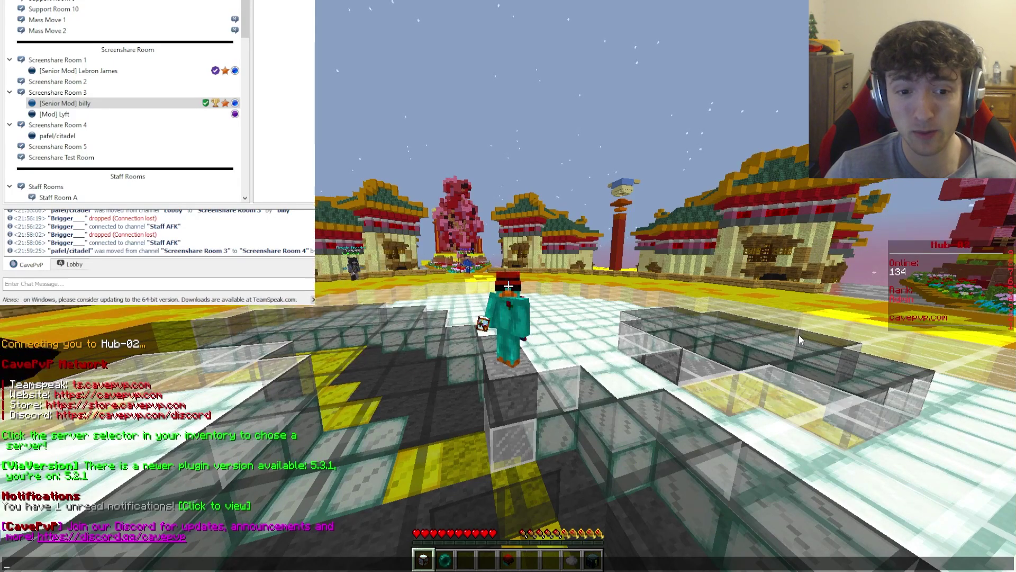
{"action": "key", "text": "Escape"}
{"action": "key", "text": "w"}
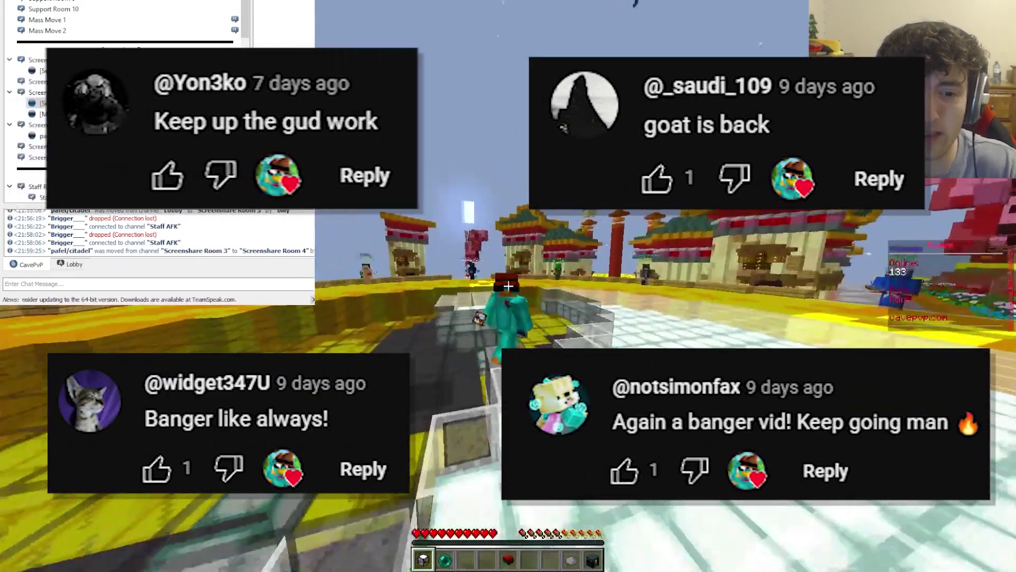
{"action": "key", "text": "4"}
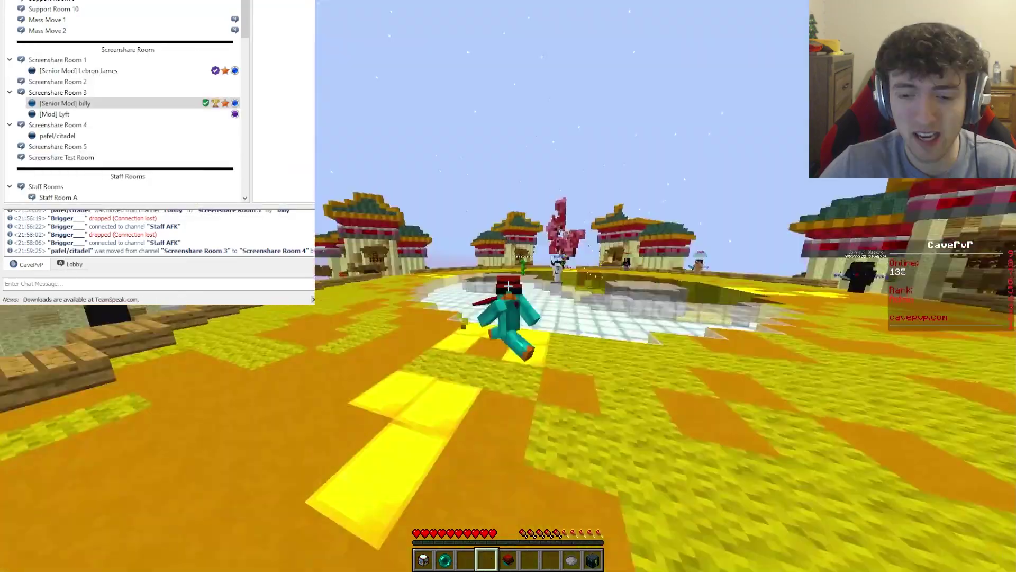
Step: Join the Screenshare Room 3 channel in TeamSpeak
{"action": "key", "text": "t"}
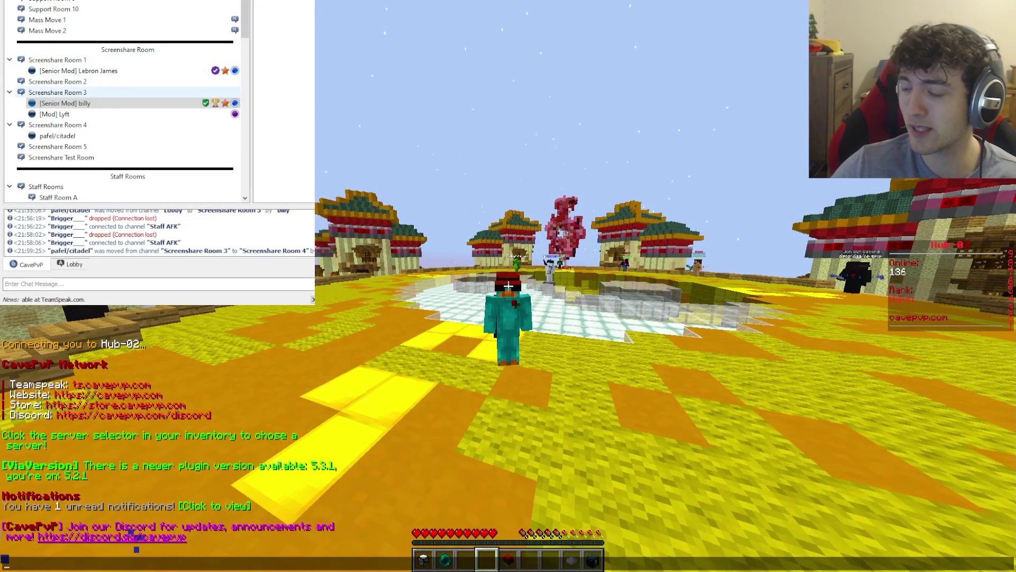
{"action": "double_click", "coordinate": [132, 92]}
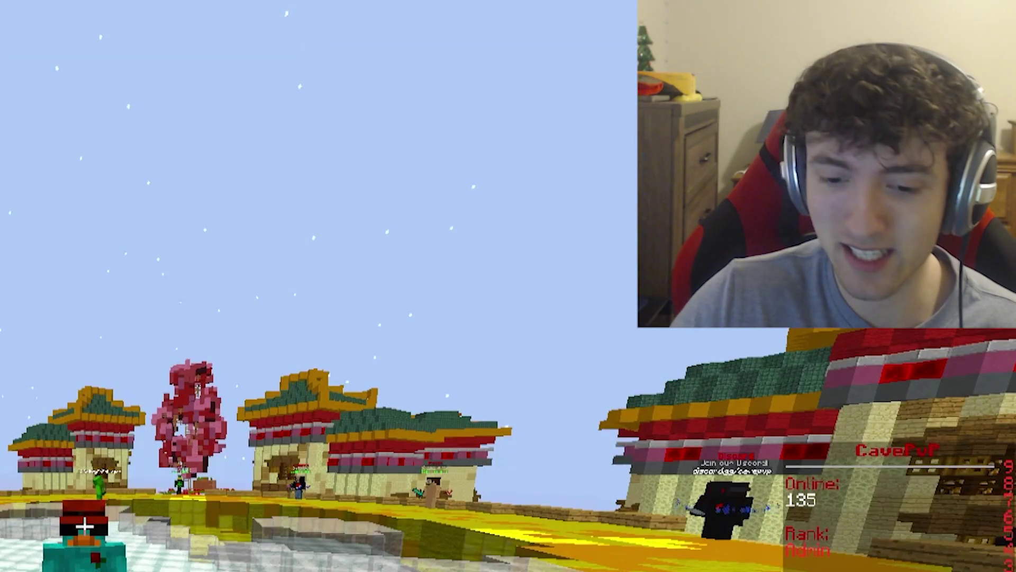
{"action": "key", "text": "alt+Tab"}
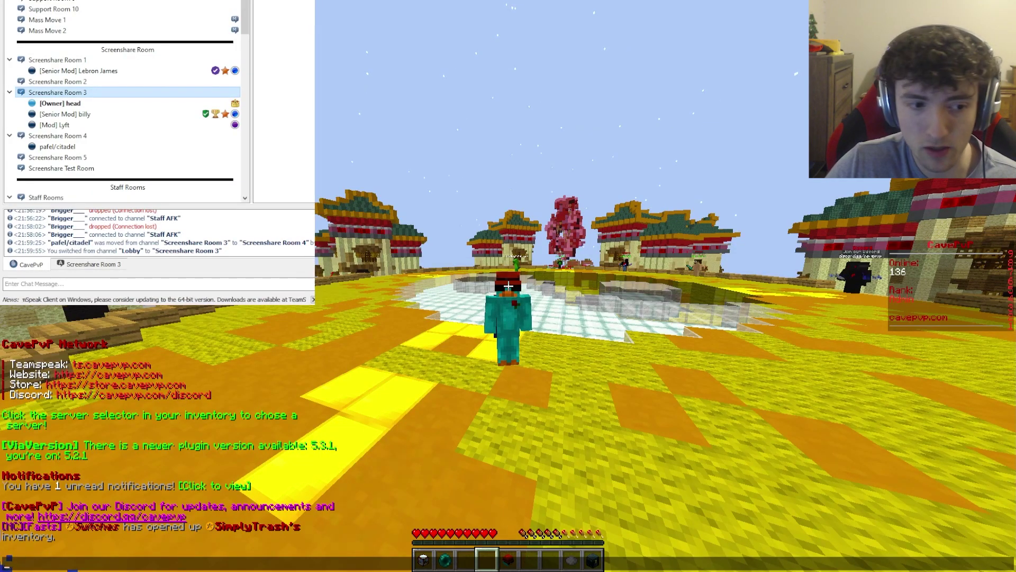
{"action": "key", "text": "alt+Tab"}
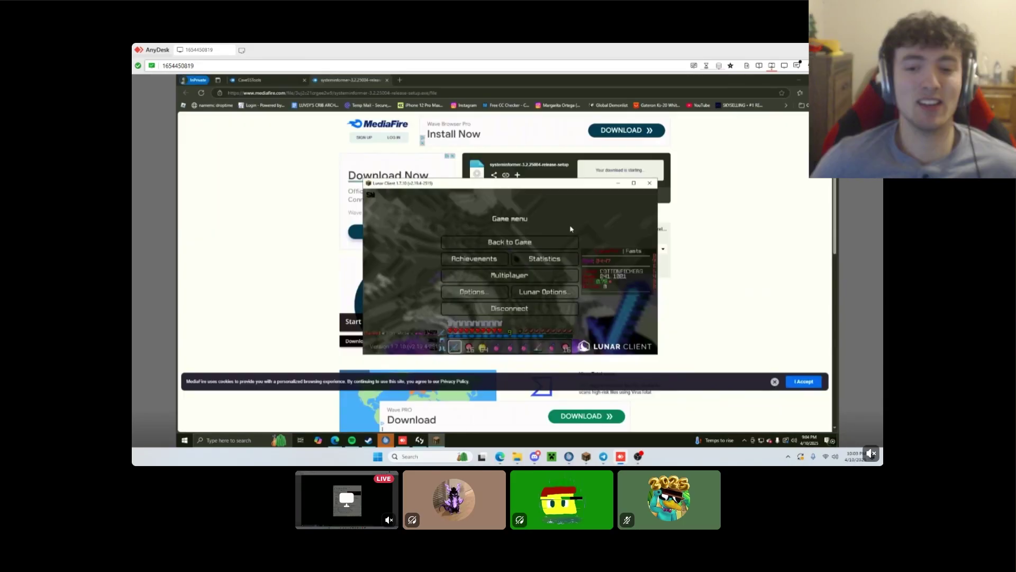
Step: Resume the remote Lunar Client game and check its mod menu, leaving for the browser behind it
{"action": "left_click", "coordinate": [561, 241]}
{"action": "key", "text": "Shift_R"}
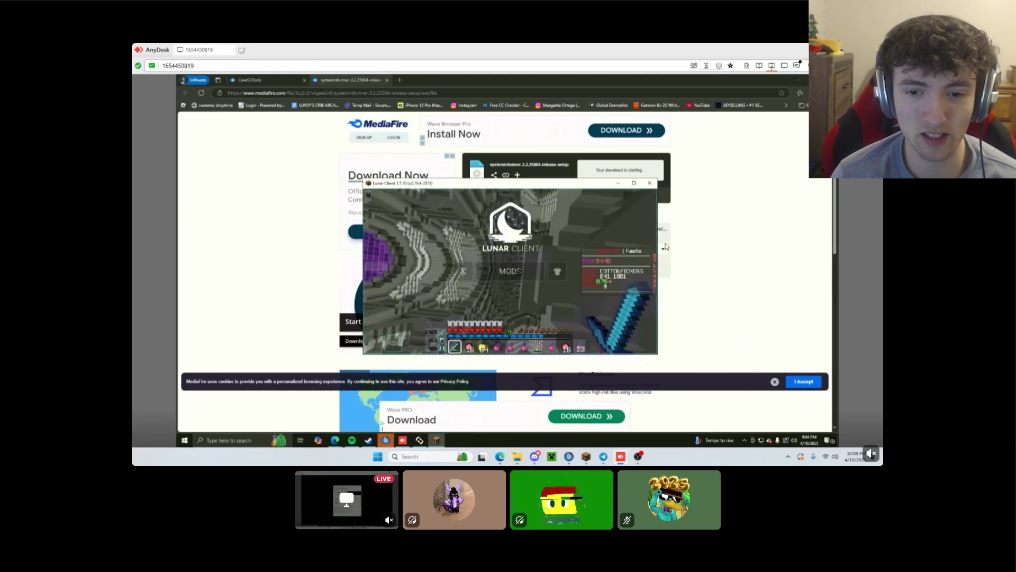
{"action": "left_click", "coordinate": [665, 246]}
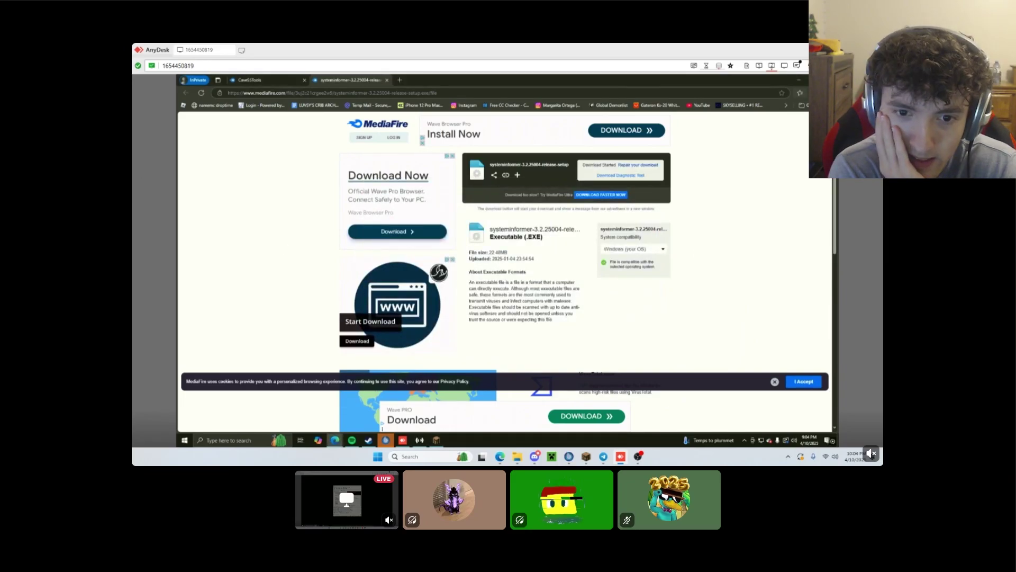
Step: Run the downloaded System Informer setup on the remote computer, start the installation and allow it to make changes to the device
{"action": "left_click", "coordinate": [757, 132]}
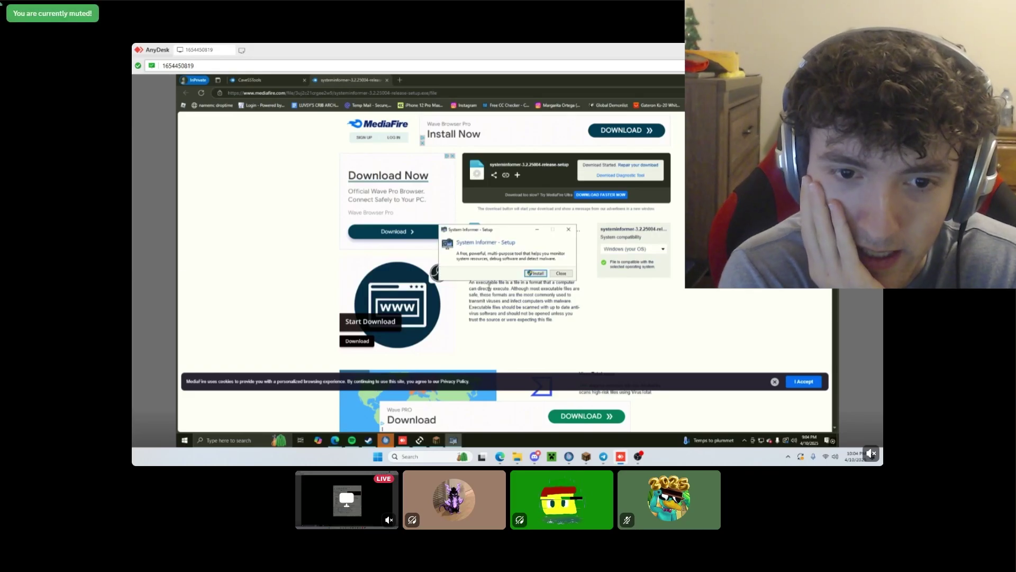
{"action": "left_click", "coordinate": [532, 273]}
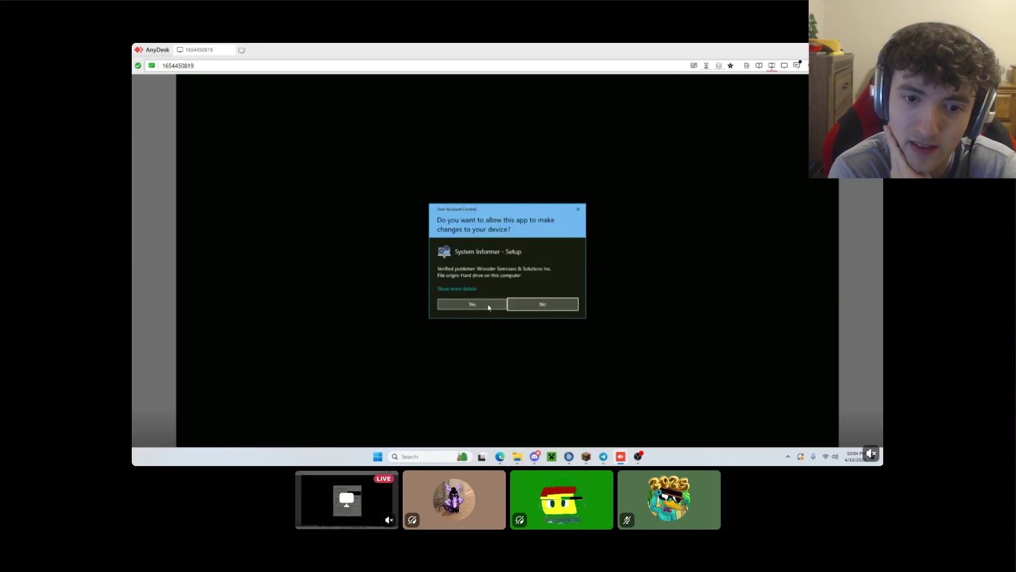
{"action": "left_click", "coordinate": [487, 302]}
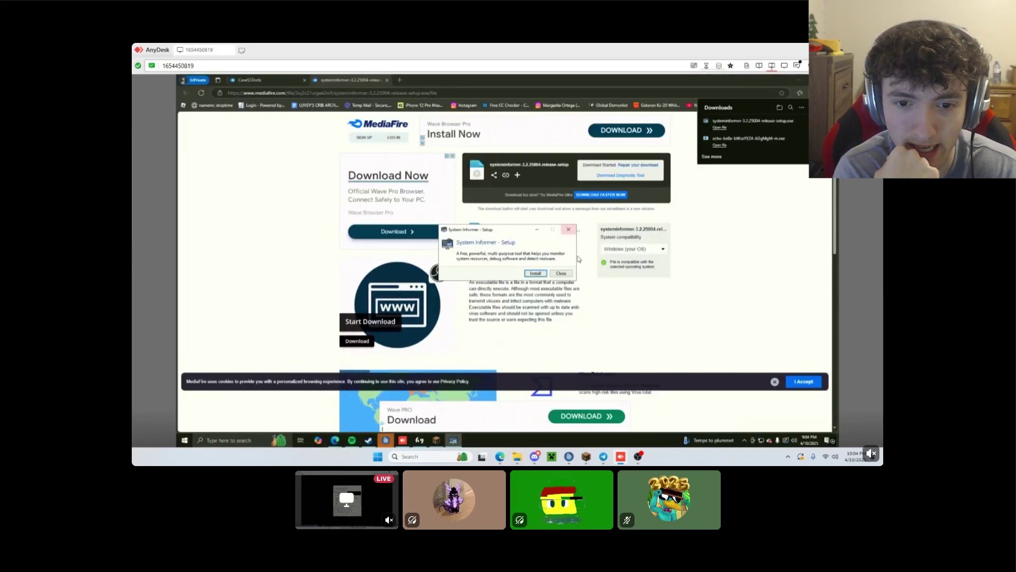
{"action": "key", "text": "super"}
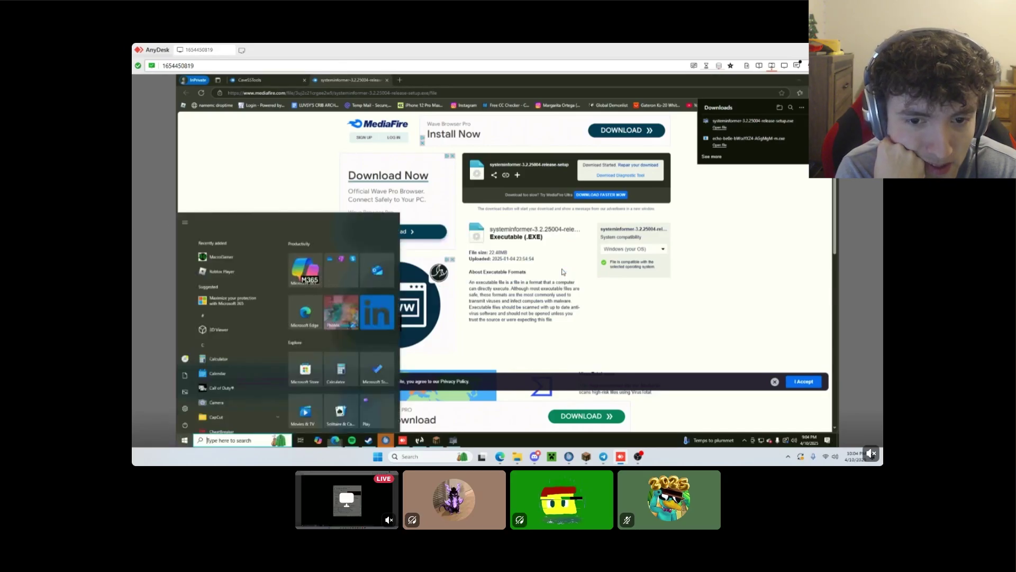
{"action": "key", "text": "super"}
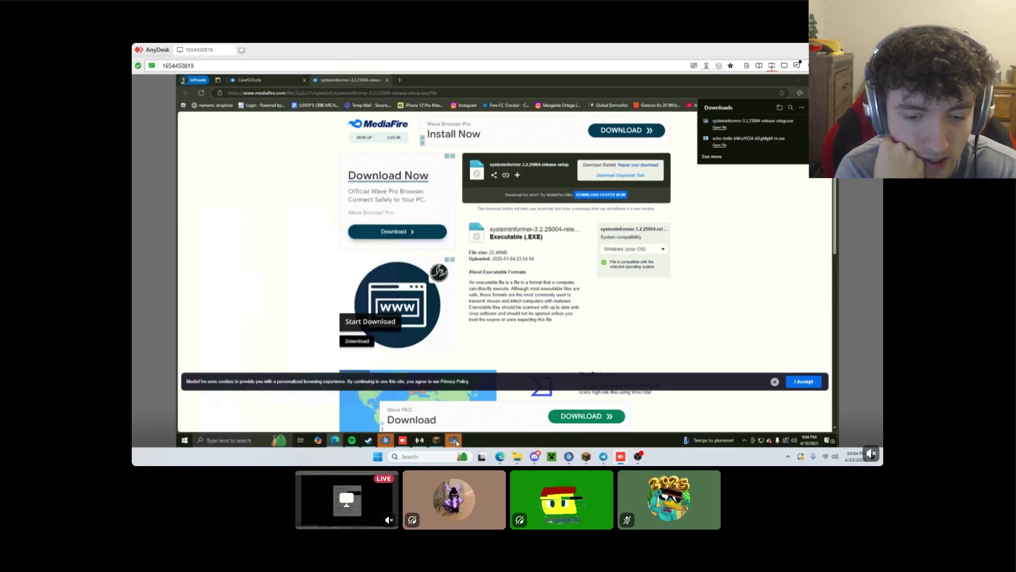
Step: Switch to the local Edge browser, open the newest detected scan in Echo and examine its key indications
{"action": "left_click", "coordinate": [500, 456]}
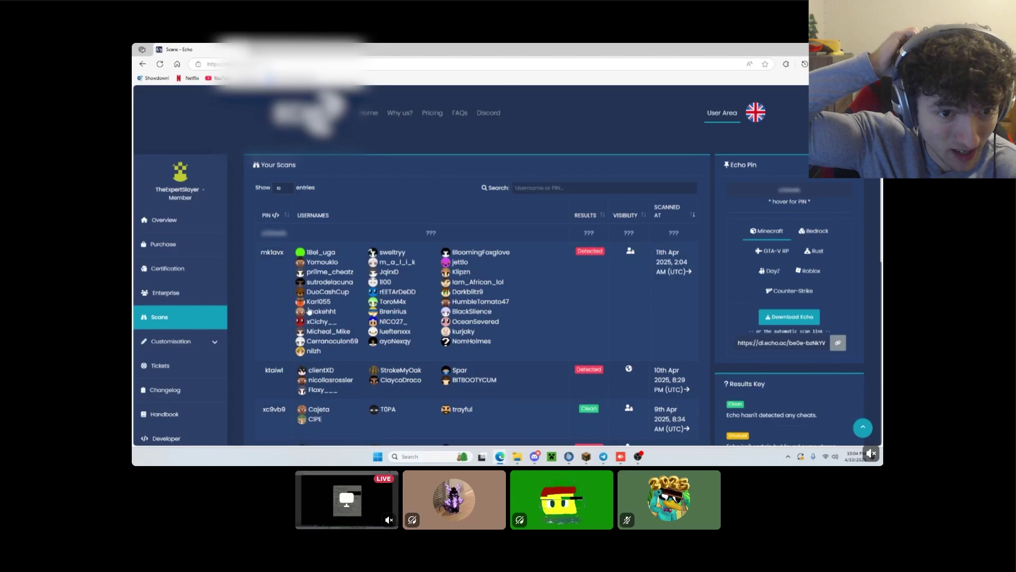
{"action": "left_click", "coordinate": [391, 305]}
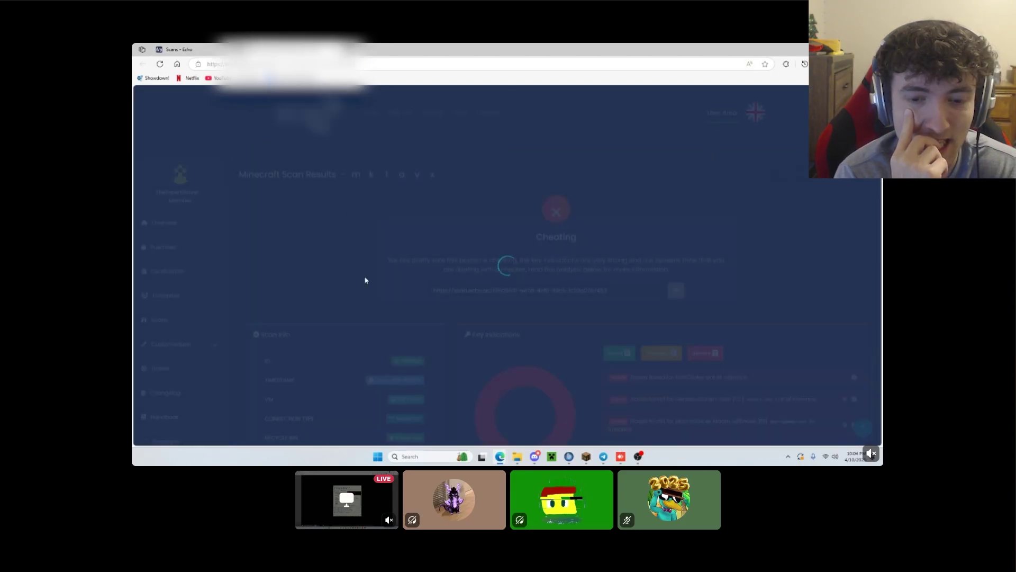
{"action": "scroll", "coordinate": [366, 279], "scroll_direction": "down", "scroll_amount": 3}
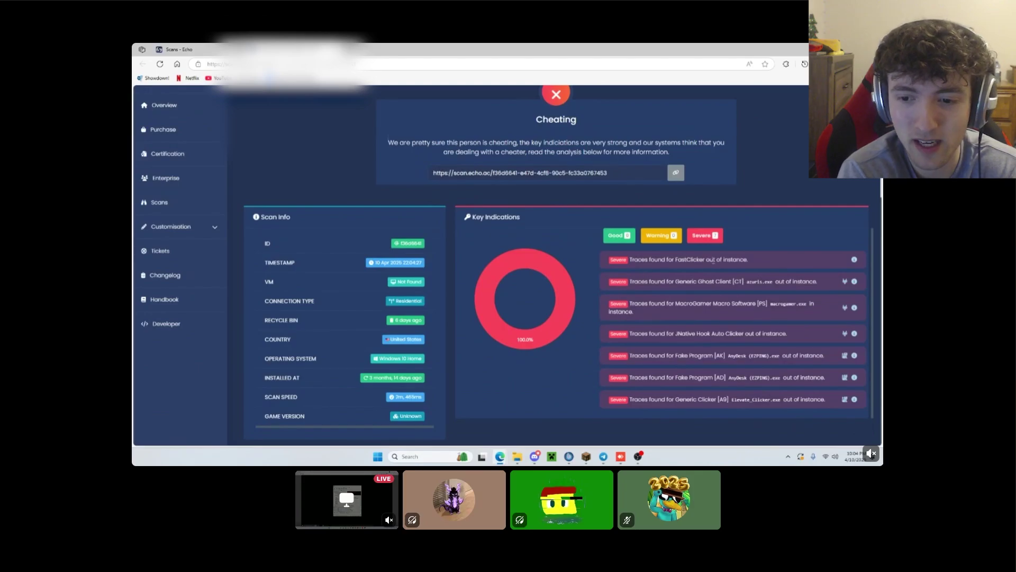
{"action": "scroll", "coordinate": [674, 267], "scroll_direction": "down", "scroll_amount": 1}
{"action": "scroll", "coordinate": [723, 276], "scroll_direction": "down", "scroll_amount": 1}
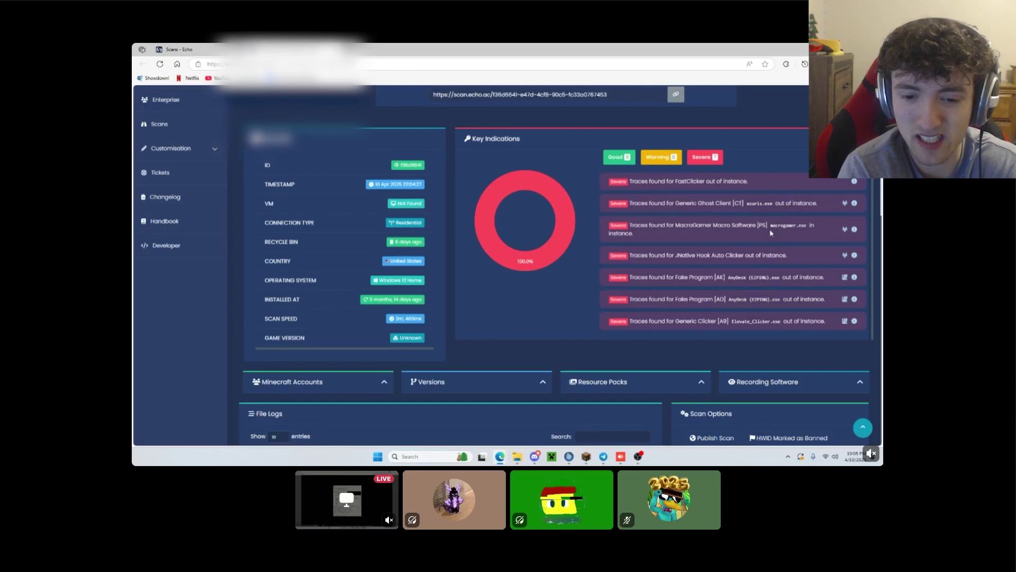
Step: Examine the scan's file logs through the second page, along with the Explorer Pcaclient entries
{"action": "scroll", "coordinate": [133, 389], "scroll_direction": "down", "scroll_amount": 9}
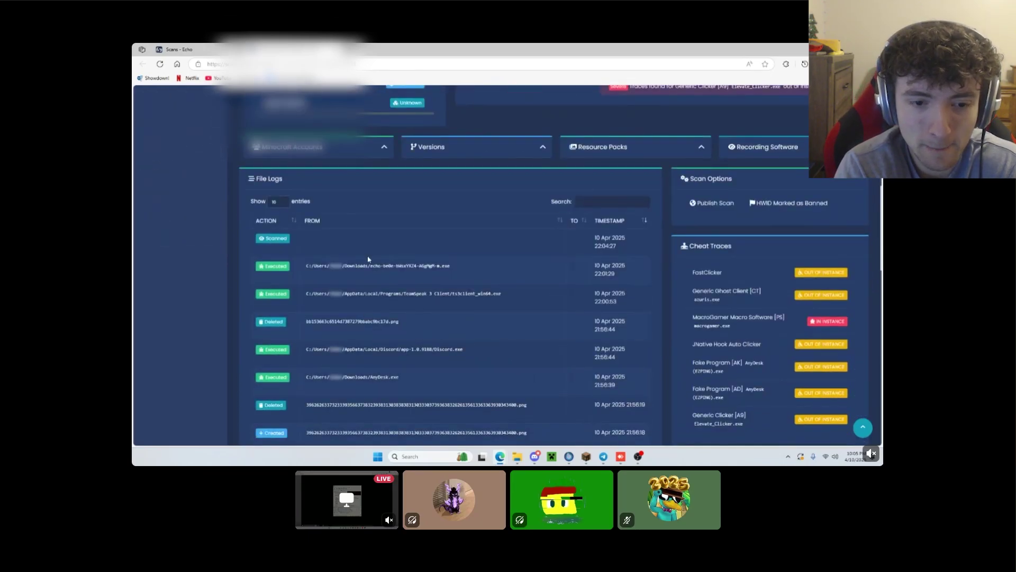
{"action": "scroll", "coordinate": [480, 291], "scroll_direction": "down", "scroll_amount": 8}
{"action": "scroll", "coordinate": [662, 302], "scroll_direction": "up", "scroll_amount": 3}
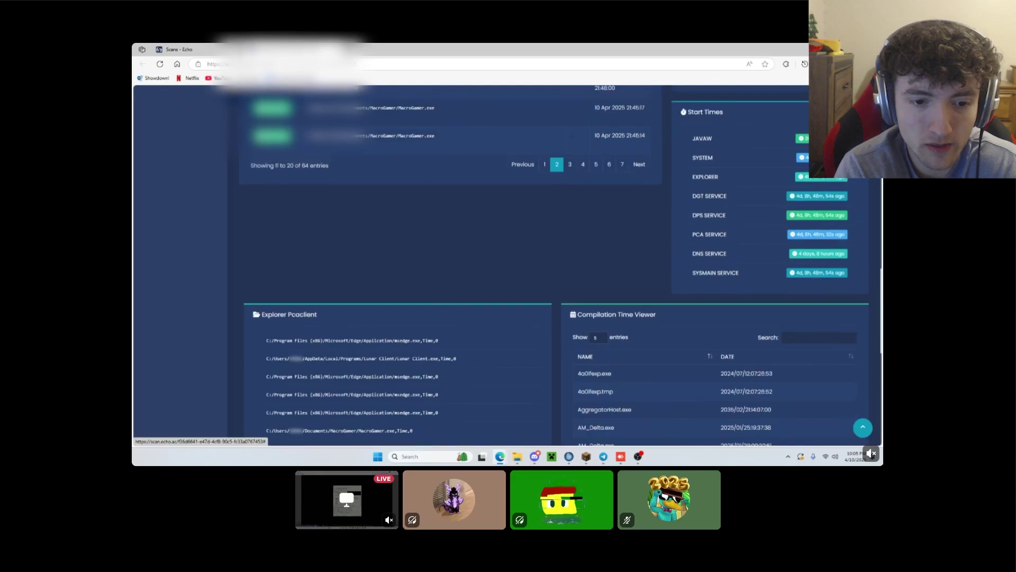
{"action": "scroll", "coordinate": [552, 357], "scroll_direction": "down", "scroll_amount": 4}
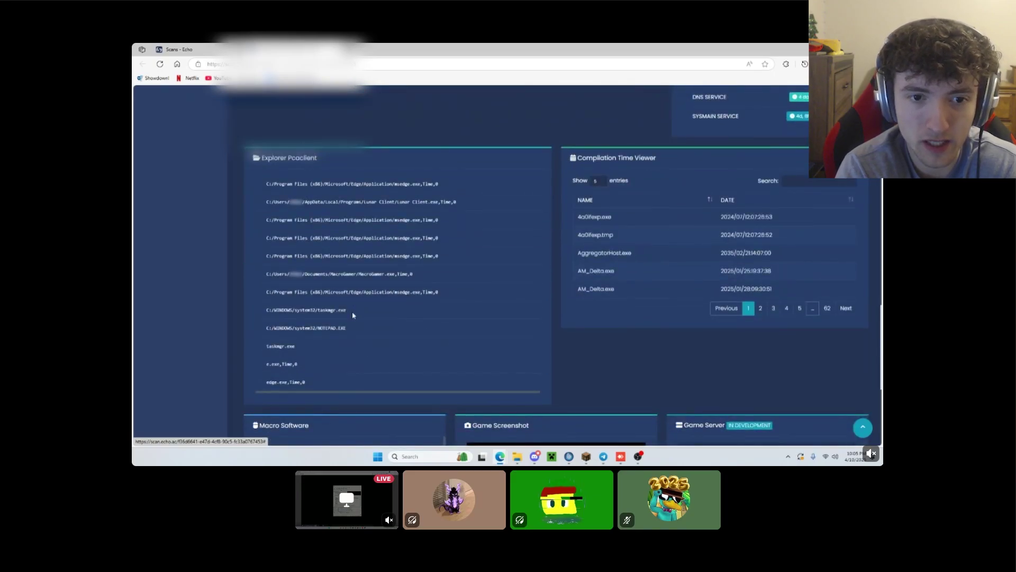
Step: Return to the AnyDesk session, open the AppData\Roaming folder and launch MacroGamer on the remote computer
{"action": "key", "text": "alt+Tab"}
{"action": "type", "text": "\\rocg0\\AppData"}
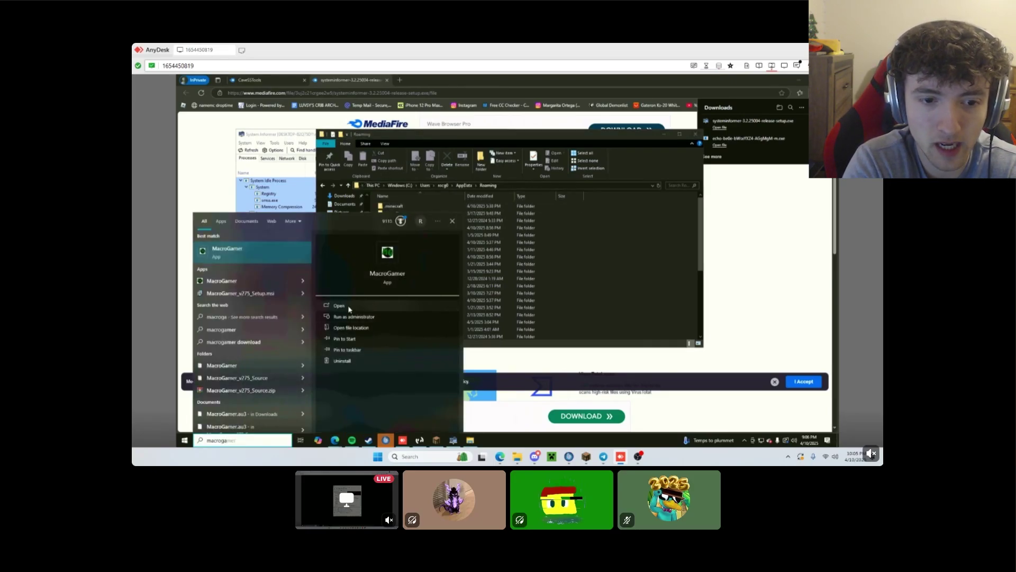
{"action": "left_click", "coordinate": [350, 307]}
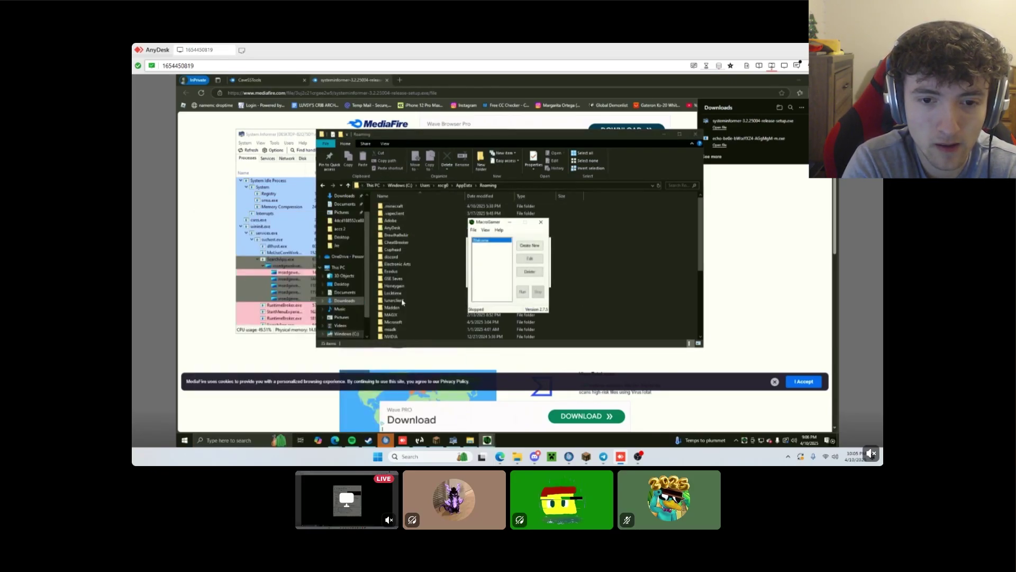
Step: Examine MacroGamer's macro list and Help options, repositioning its window over the Roaming folder
{"action": "left_click_drag", "start_coordinate": [497, 225], "coordinate": [465, 232]}
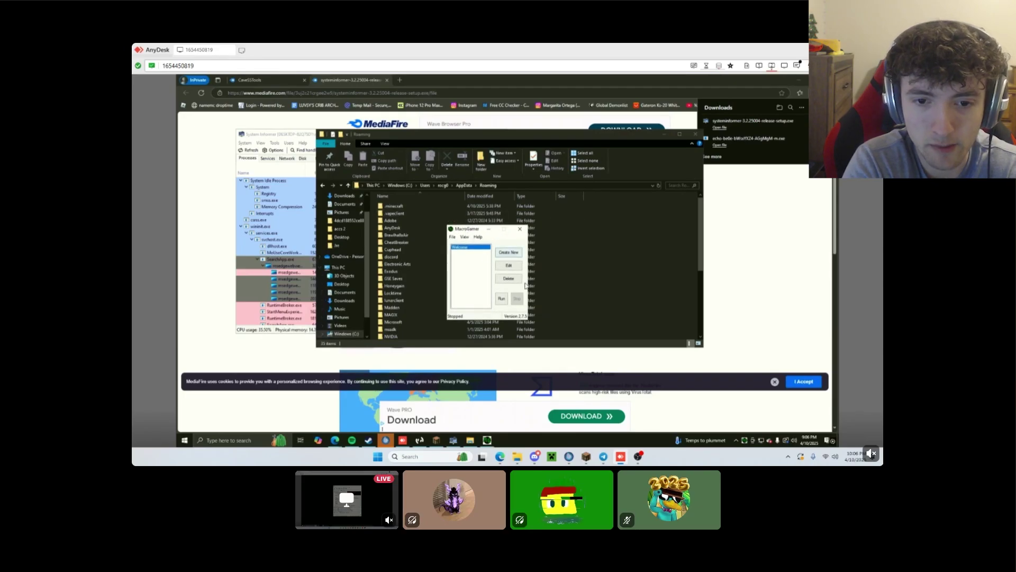
{"action": "left_click", "coordinate": [568, 456]}
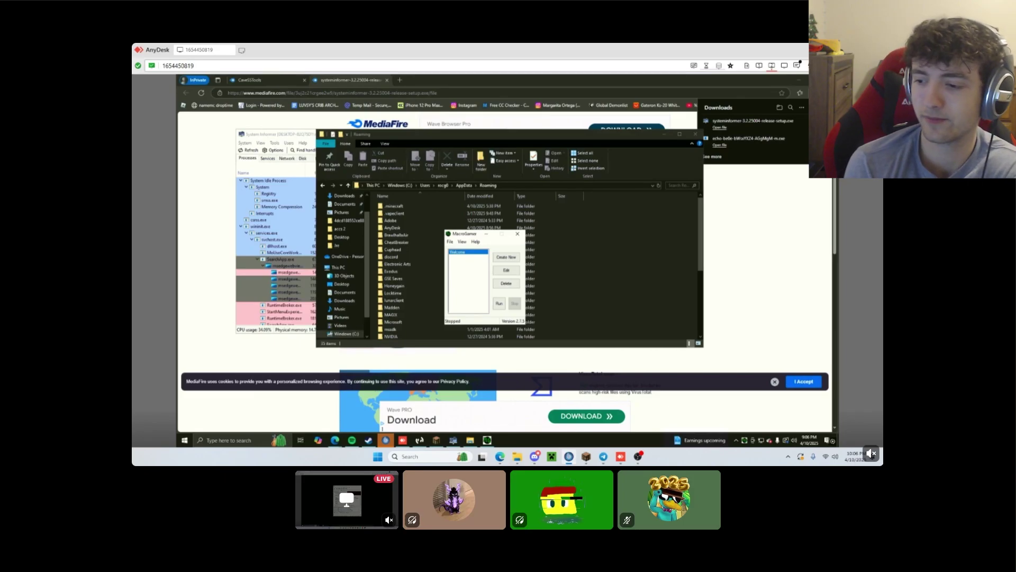
{"action": "left_click", "coordinate": [471, 240]}
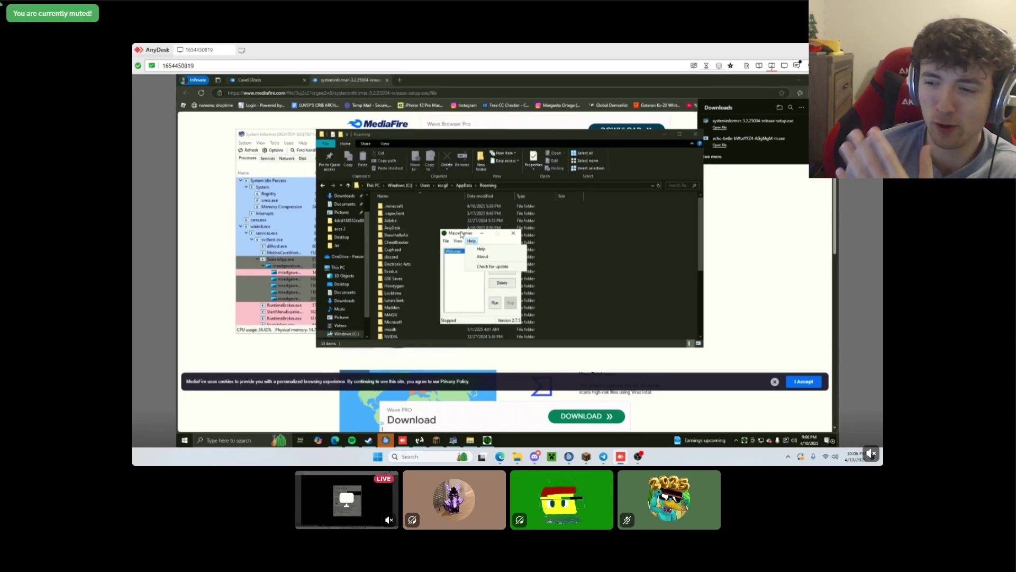
{"action": "mouse_move", "coordinate": [459, 231]}
{"action": "left_mouse_down"}
{"action": "mouse_move", "coordinate": [444, 189]}
{"action": "mouse_move", "coordinate": [456, 216]}
{"action": "left_mouse_up"}
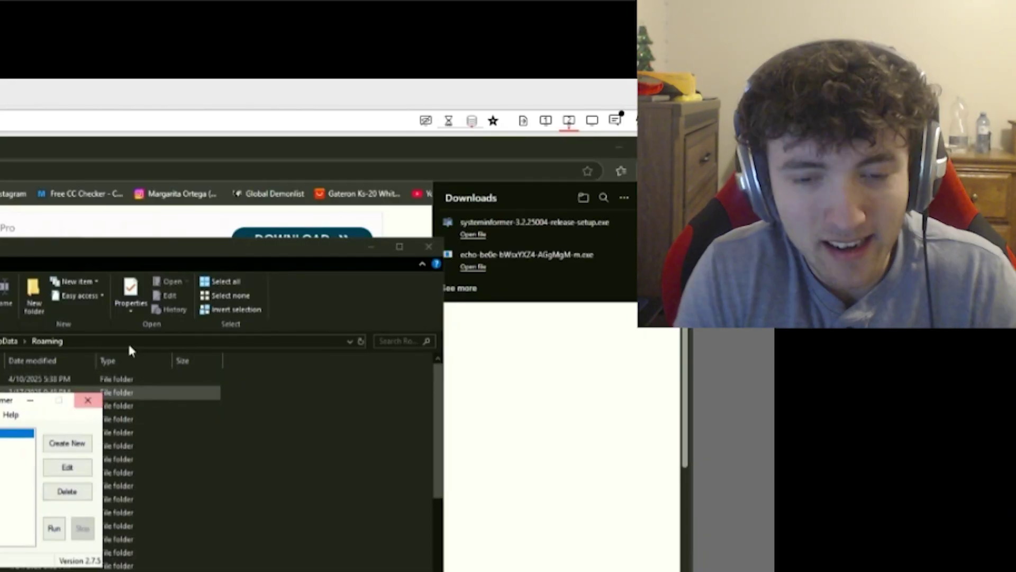
{"action": "left_click_drag", "start_coordinate": [498, 217], "coordinate": [503, 217]}
{"action": "left_click_drag", "start_coordinate": [531, 212], "coordinate": [529, 221]}
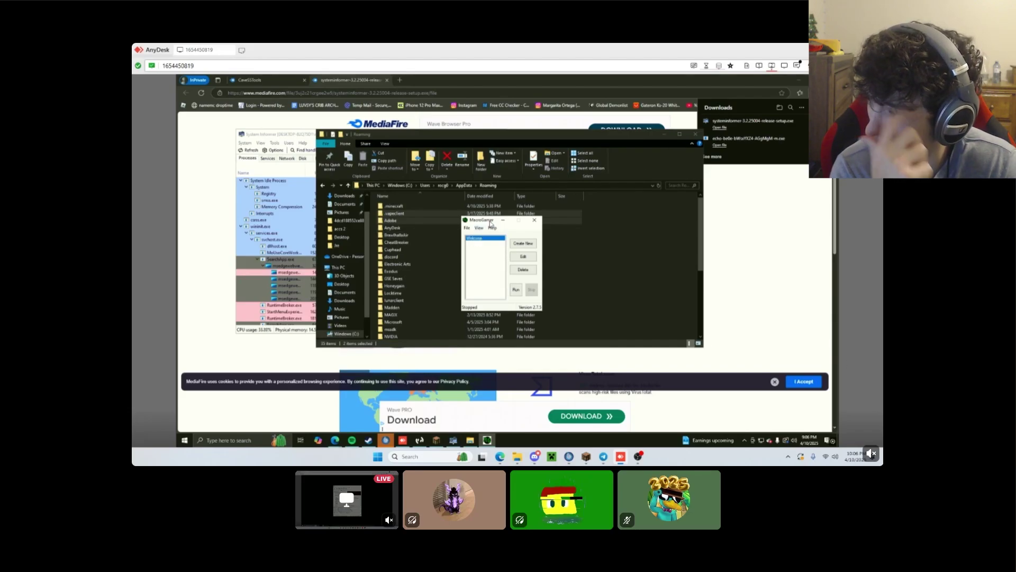
{"action": "left_click_drag", "start_coordinate": [486, 221], "coordinate": [471, 233]}
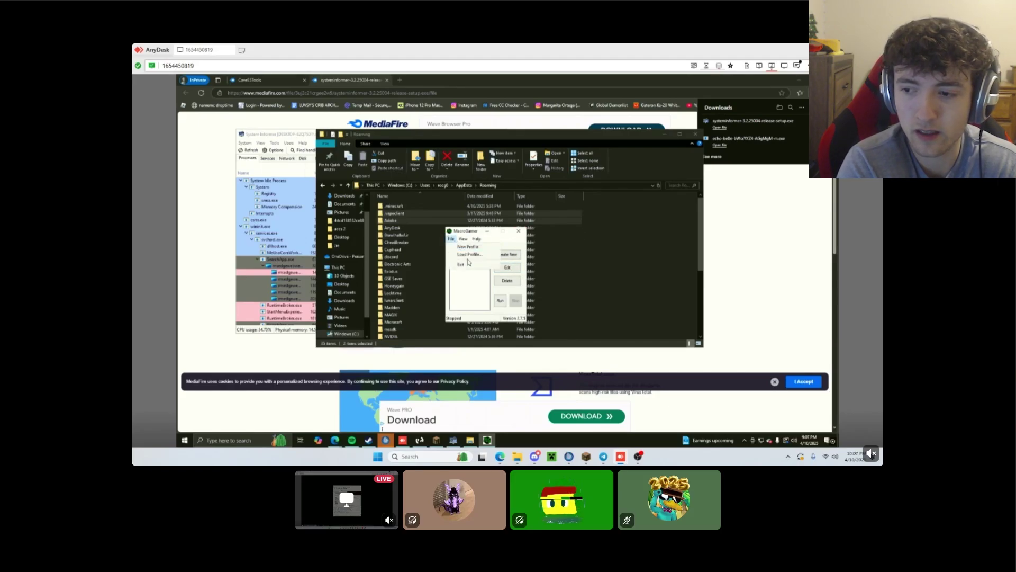
Step: Look up MacroGamer's default profile path in its settings and inspect the Documents\MacroGamer folder in a new File Explorer window
{"action": "left_click", "coordinate": [469, 254]}
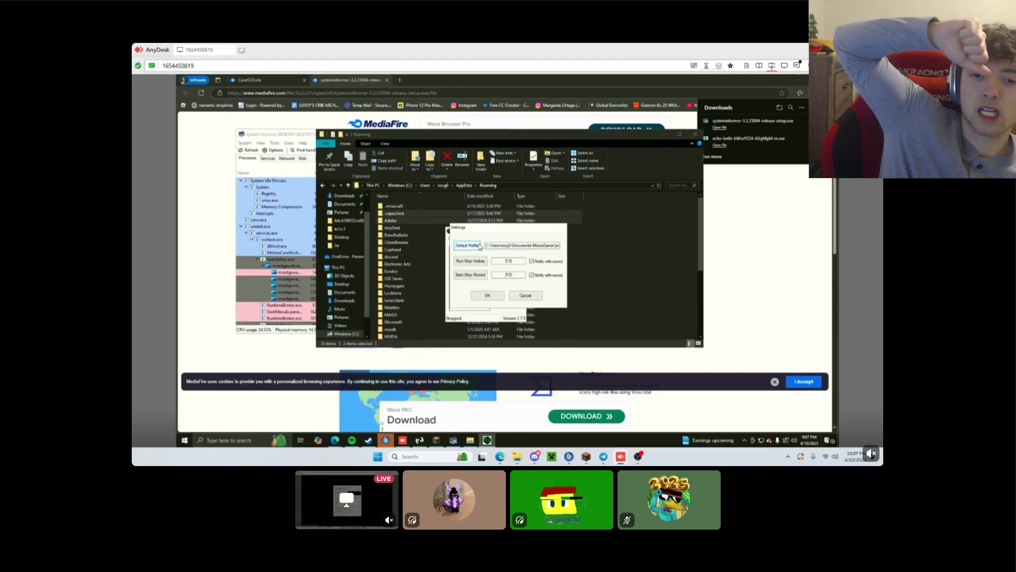
{"action": "key", "text": "super"}
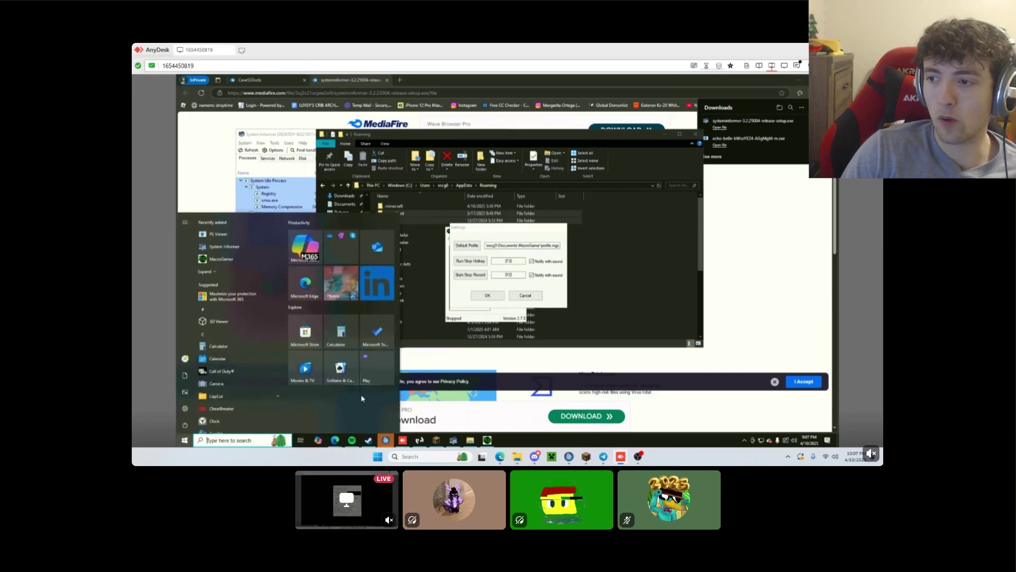
{"action": "type", "text": "file"}
{"action": "key", "text": "Return"}
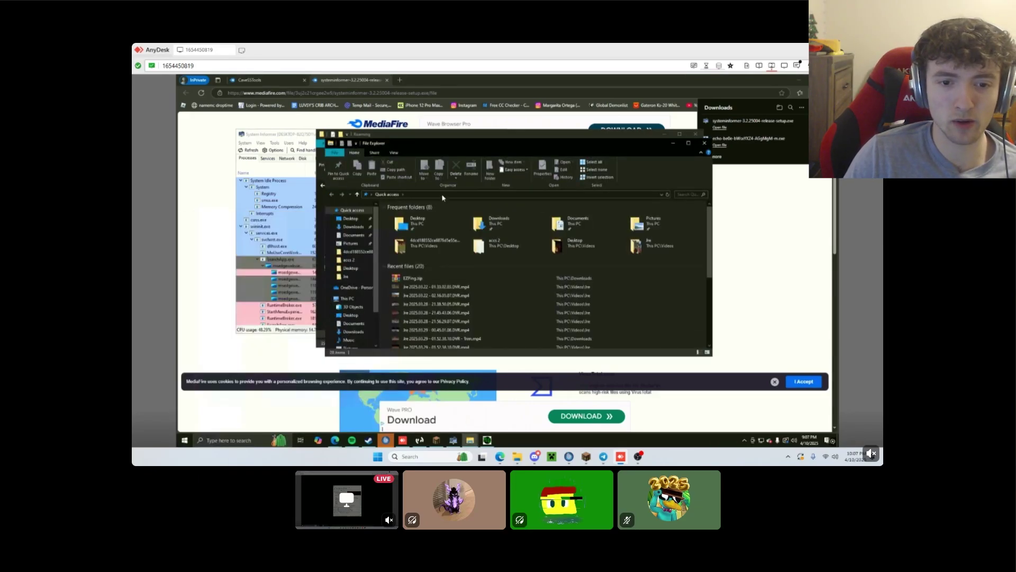
{"action": "left_click", "coordinate": [443, 196]}
{"action": "type", "text": "C:\\Users\\rocg0\\Documents\\MacroGamer\\profile.mgp"}
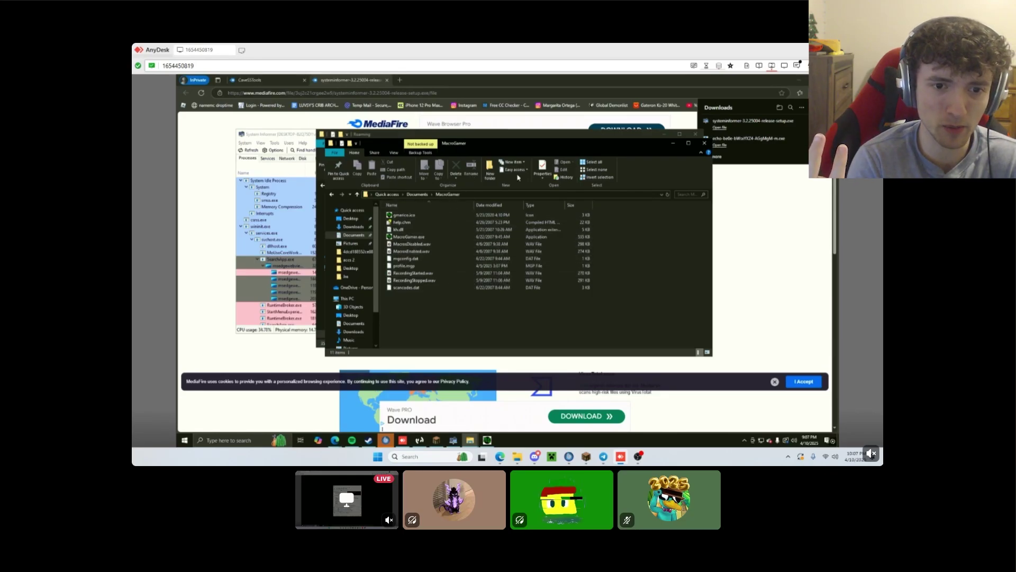
{"action": "left_click", "coordinate": [704, 143]}
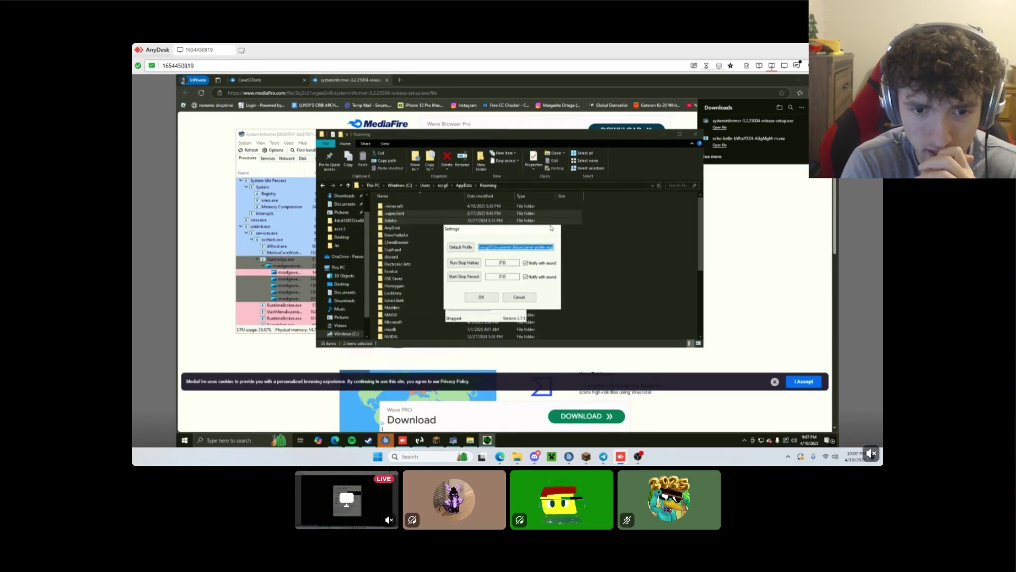
Step: Leave MacroGamer and download WinPrefetchView.exe from its MediaFire page
{"action": "left_click", "coordinate": [490, 321]}
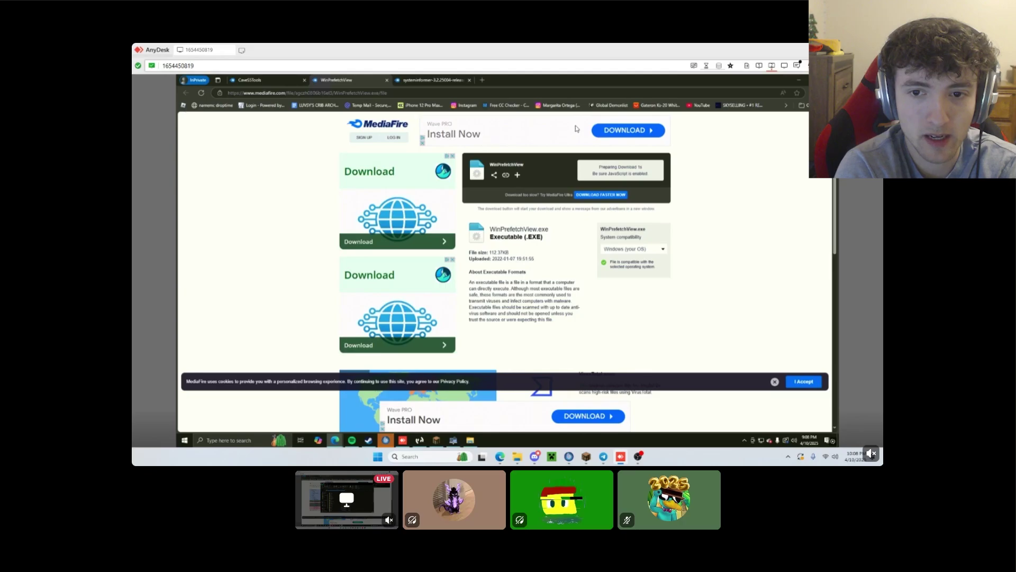
{"action": "left_click", "coordinate": [585, 177]}
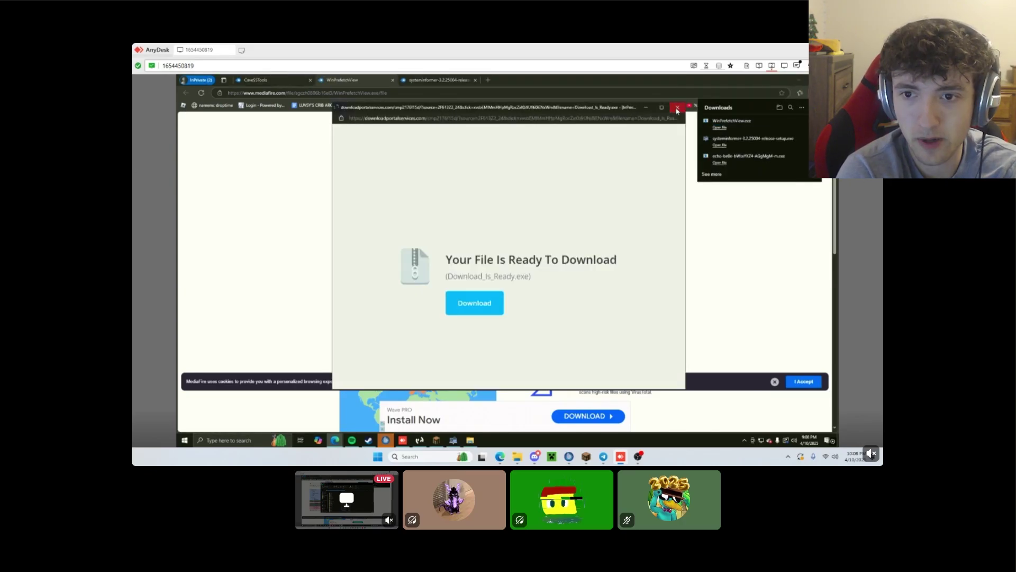
Step: Close the pop-up advertisement window and launch the downloaded WinPrefetchView.exe on the remote computer
{"action": "left_click", "coordinate": [677, 107]}
{"action": "left_click", "coordinate": [800, 93]}
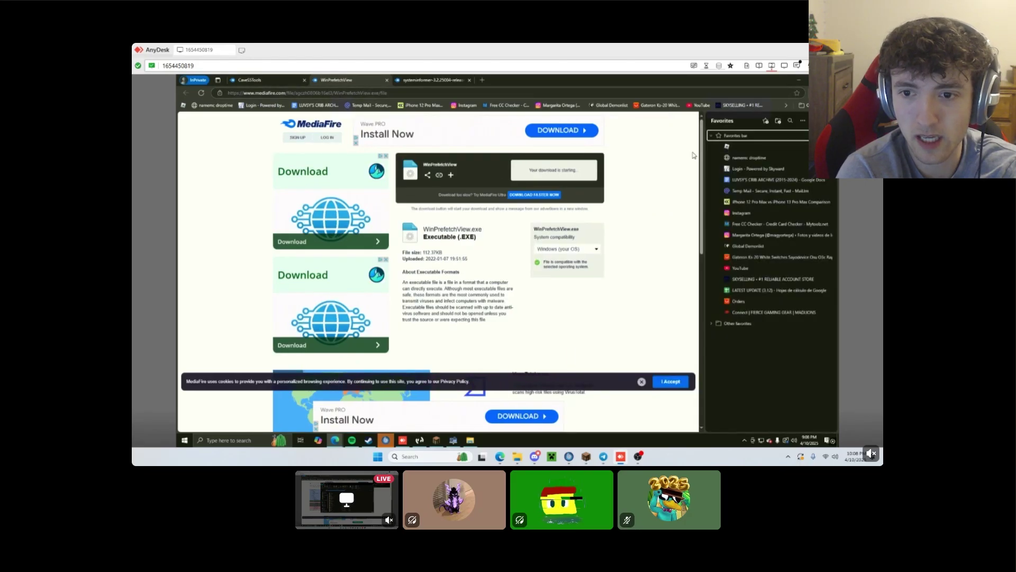
{"action": "left_click", "coordinate": [817, 93]}
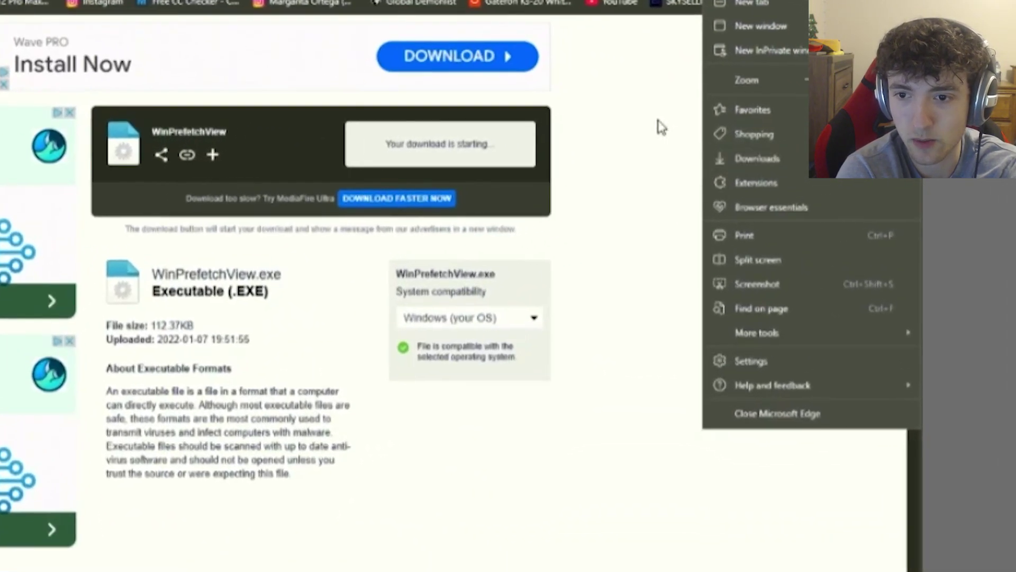
{"action": "left_click", "coordinate": [654, 111]}
{"action": "left_click", "coordinate": [794, 2]}
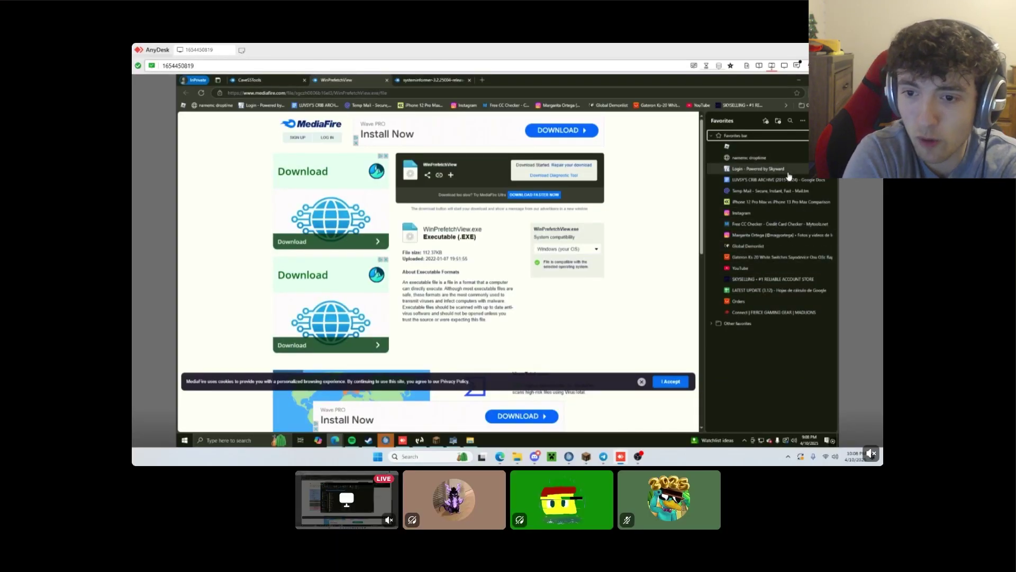
{"action": "mouse_move", "coordinate": [951, 195]}
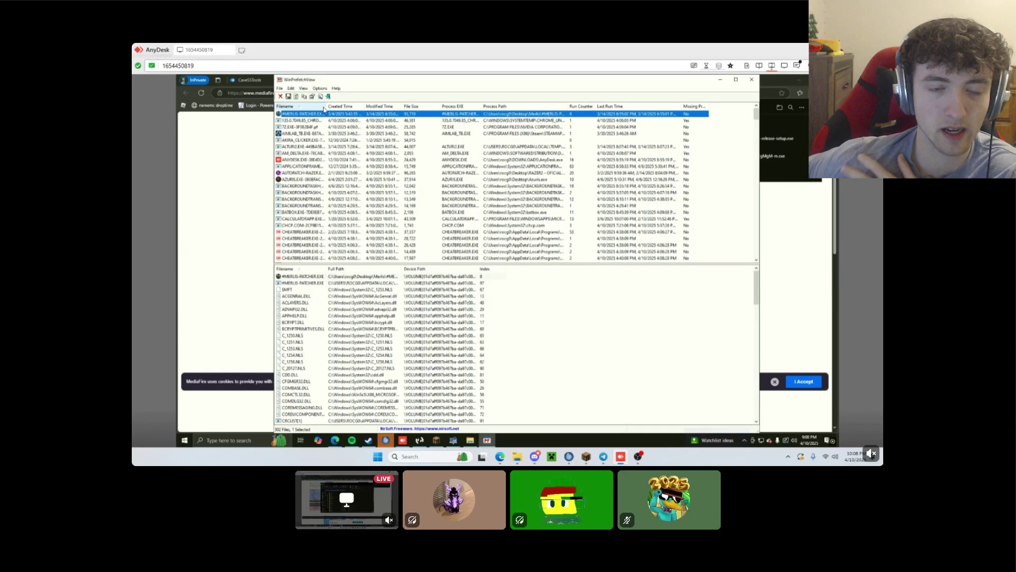
Step: Widen the Filename column, sort the prefetch entries by modified time and examine recently run files such as ANYDESK.EXE and F5MYMOBN.TMP
{"action": "left_click_drag", "start_coordinate": [328, 106], "coordinate": [381, 106]}
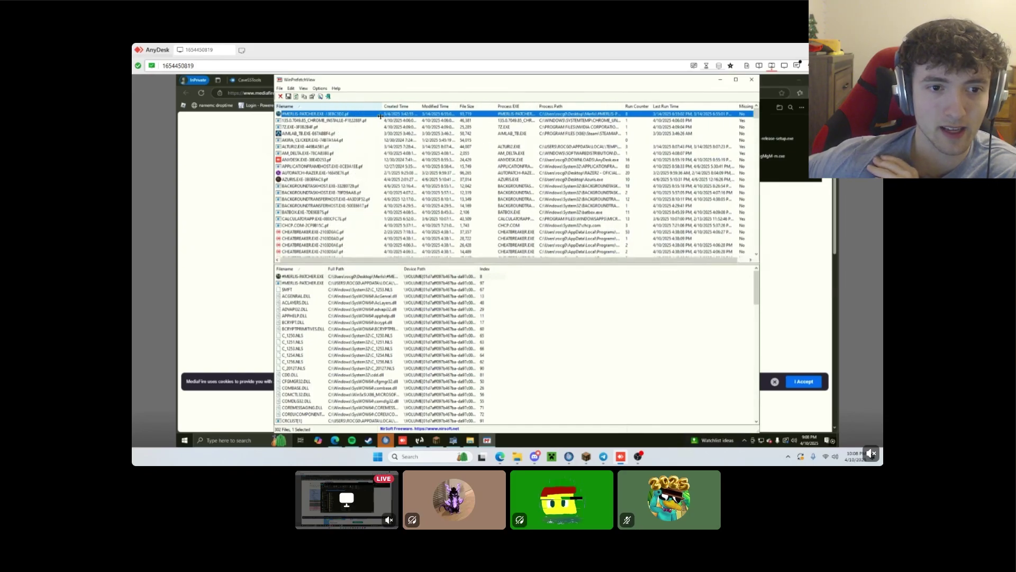
{"action": "left_click", "coordinate": [434, 106]}
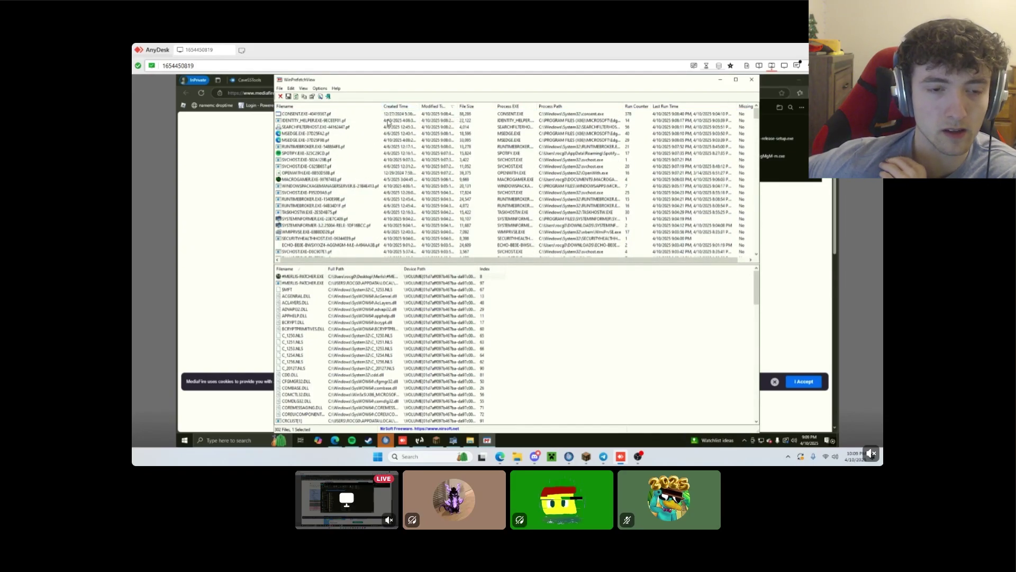
{"action": "left_click", "coordinate": [369, 218]}
{"action": "scroll", "coordinate": [369, 224], "scroll_direction": "down", "scroll_amount": 1}
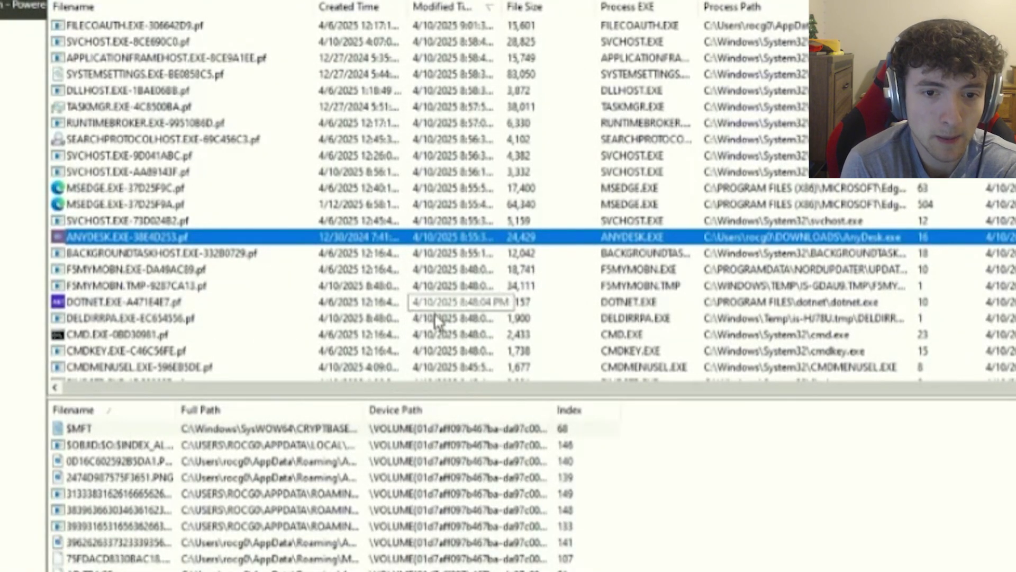
{"action": "scroll", "coordinate": [435, 320], "scroll_direction": "down", "scroll_amount": 8}
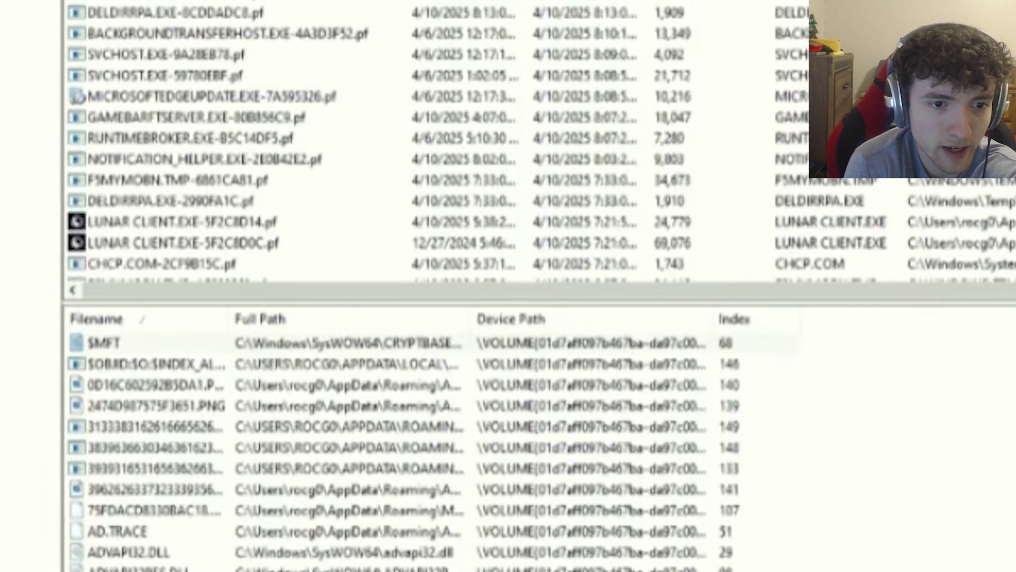
{"action": "scroll", "coordinate": [435, 143], "scroll_direction": "up", "scroll_amount": 1}
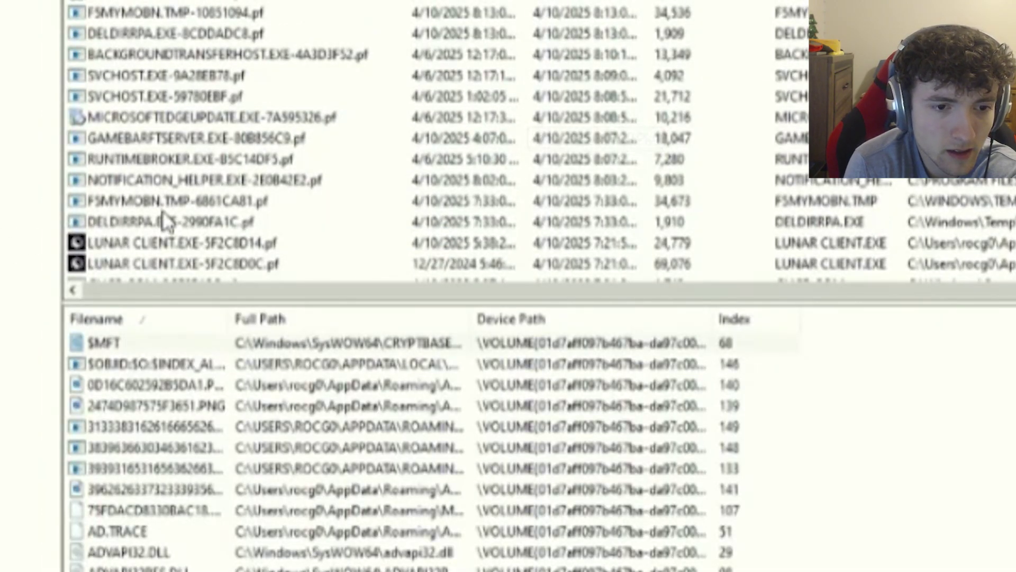
{"action": "left_click", "coordinate": [185, 200]}
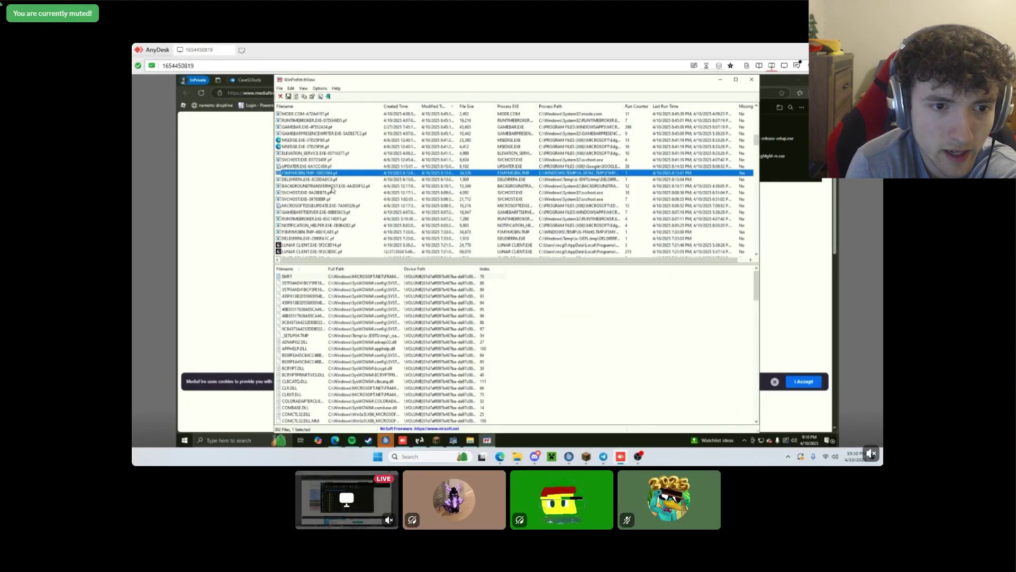
Step: Enlarge the LastActivityView window on the remote computer
{"action": "left_click", "coordinate": [242, 55]}
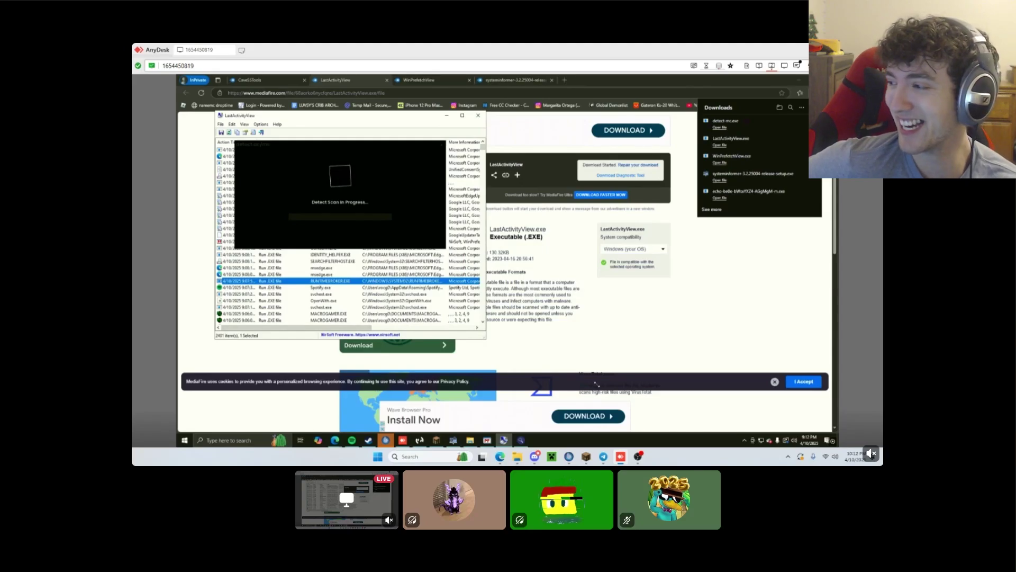
{"action": "left_click_drag", "start_coordinate": [485, 340], "coordinate": [598, 382]}
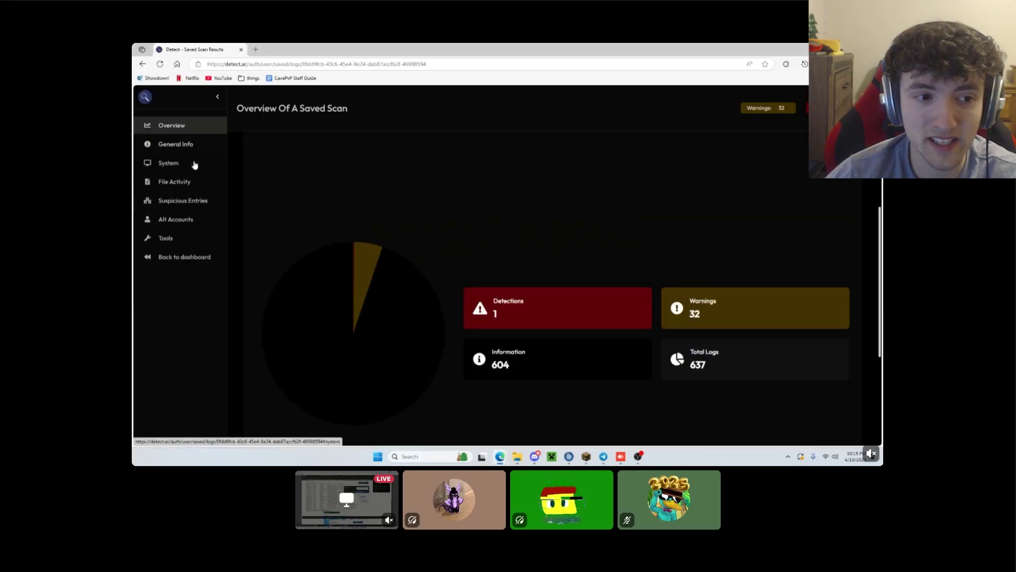
Step: Open File Activity in the saved Detect scan and examine the Suspicious Executed Files and Clients Found lists
{"action": "left_click", "coordinate": [180, 181]}
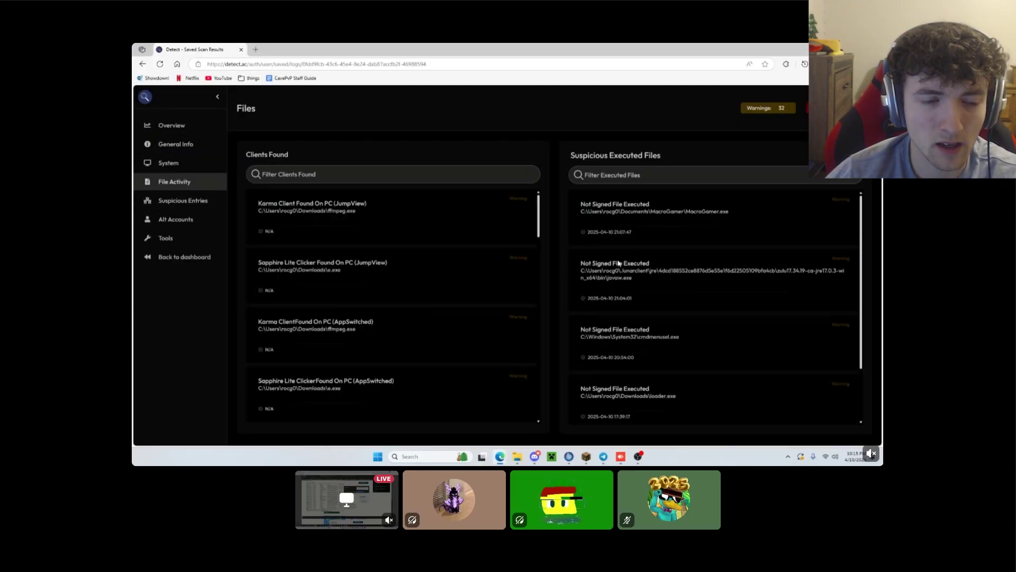
{"action": "scroll", "coordinate": [625, 276], "scroll_direction": "down", "scroll_amount": 1}
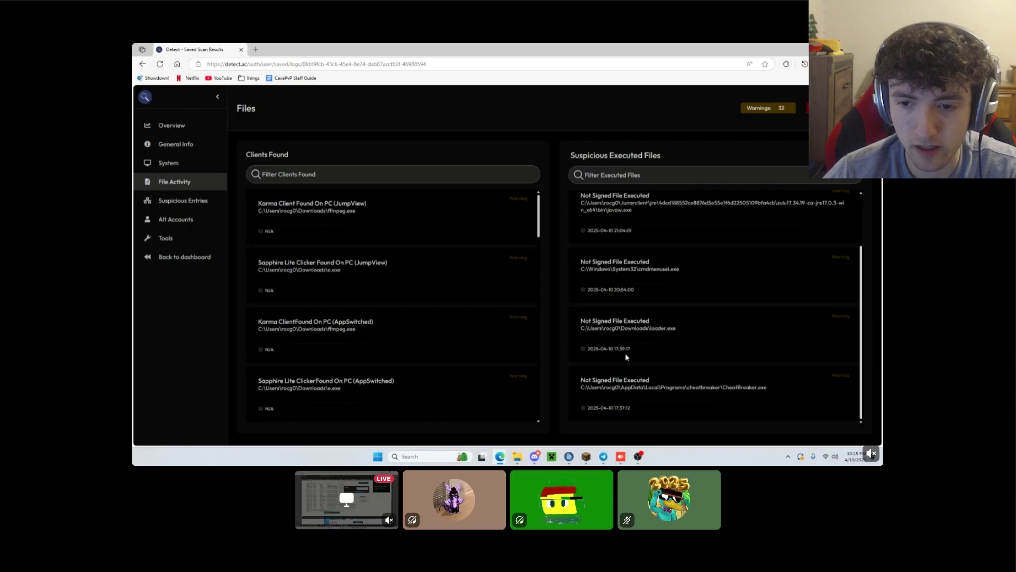
{"action": "scroll", "coordinate": [429, 210], "scroll_direction": "down", "scroll_amount": 5}
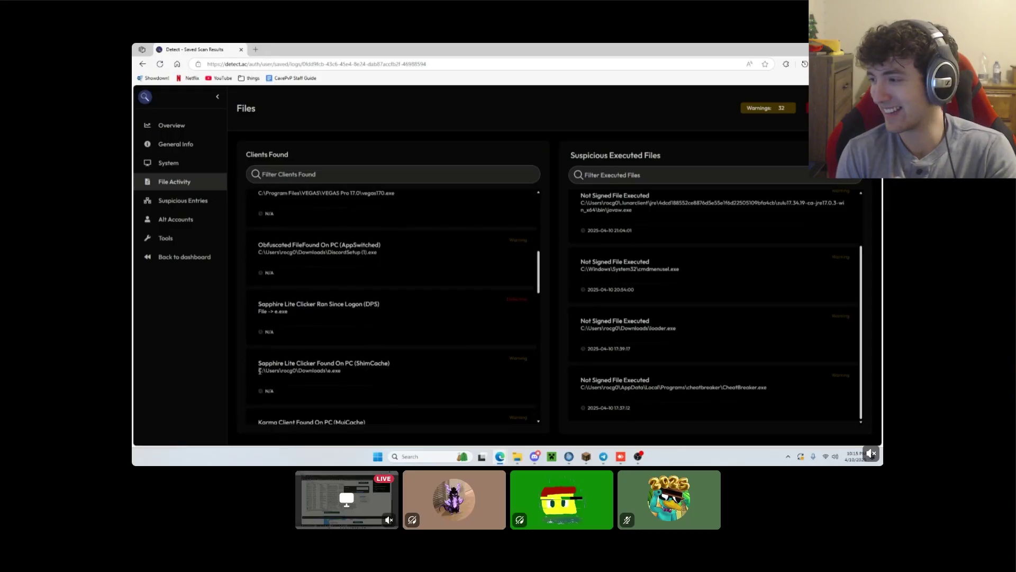
Step: Inspect the Sapphire Lite Clicker and Karma Client entries, highlighting the Downloads paths of e.exe and ffmpeg.exe
{"action": "left_click_drag", "start_coordinate": [259, 370], "coordinate": [386, 374]}
{"action": "left_click", "coordinate": [389, 375]}
{"action": "scroll", "coordinate": [374, 363], "scroll_direction": "down", "scroll_amount": 2}
{"action": "scroll", "coordinate": [369, 349], "scroll_direction": "down", "scroll_amount": 1}
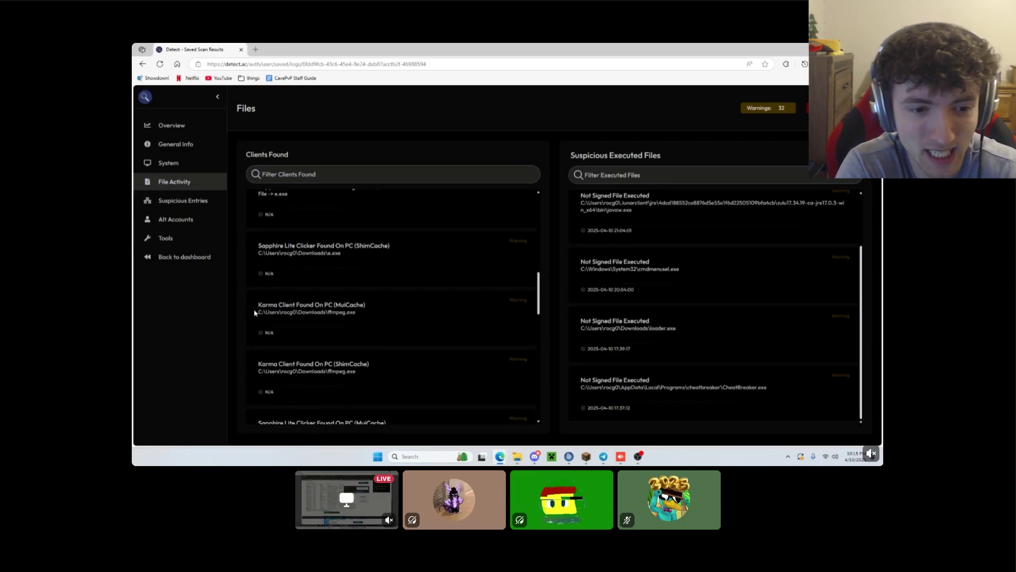
{"action": "left_click_drag", "start_coordinate": [254, 312], "coordinate": [388, 313]}
{"action": "left_click", "coordinate": [351, 316]}
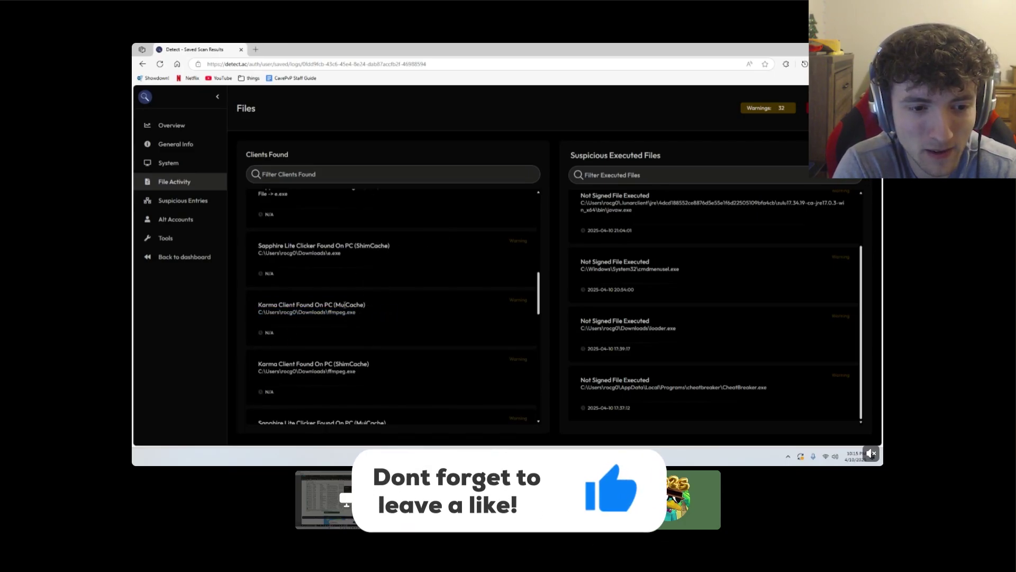
{"action": "left_click_drag", "start_coordinate": [362, 313], "coordinate": [310, 289]}
{"action": "left_click", "coordinate": [431, 341]}
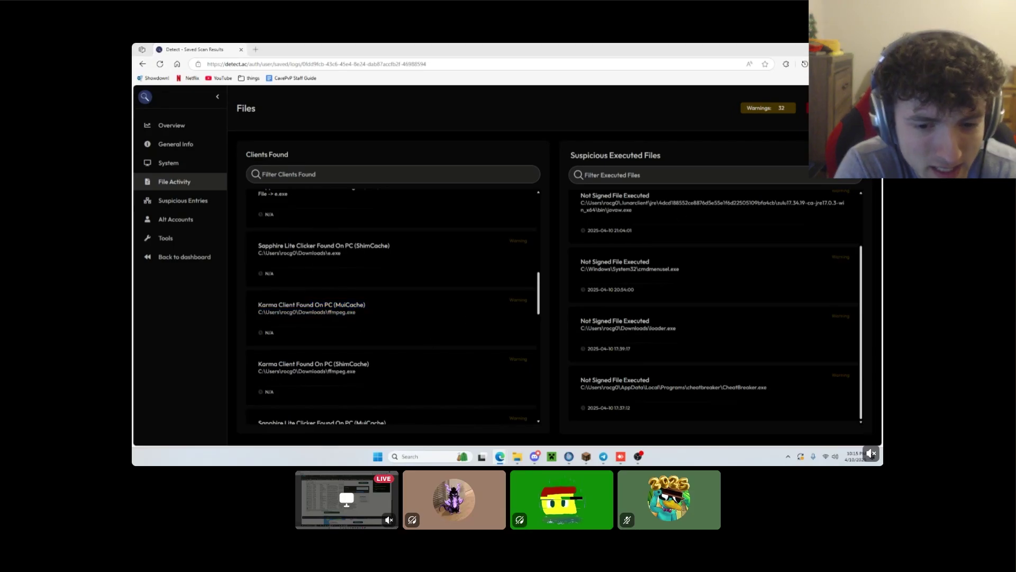
{"action": "left_click_drag", "start_coordinate": [355, 313], "coordinate": [258, 312]}
Step: Return to the AnyDesk session, look through the remote Downloads folder and check that folder's properties
{"action": "left_click", "coordinate": [619, 456]}
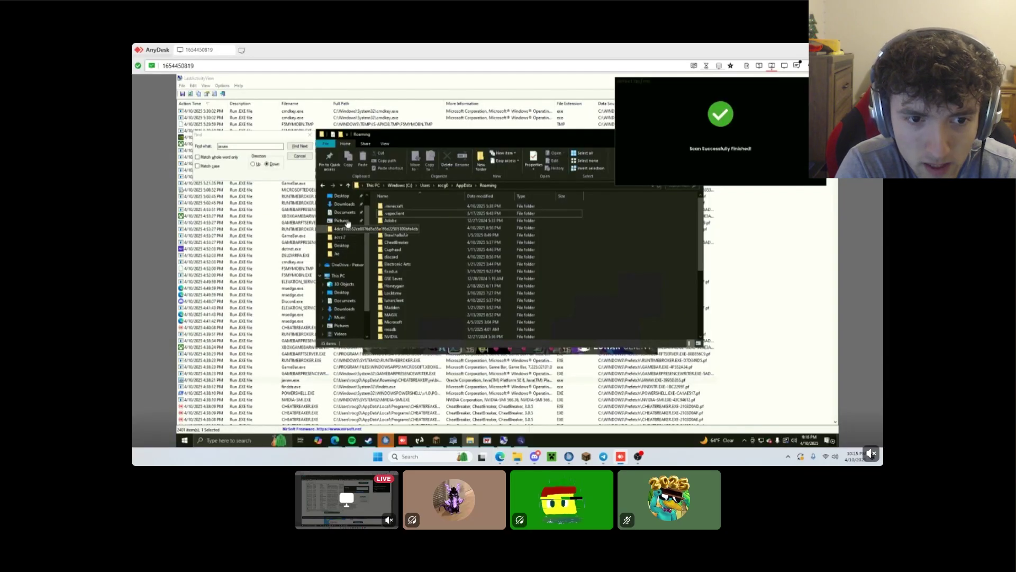
{"action": "left_click_drag", "start_coordinate": [435, 143], "coordinate": [436, 148]}
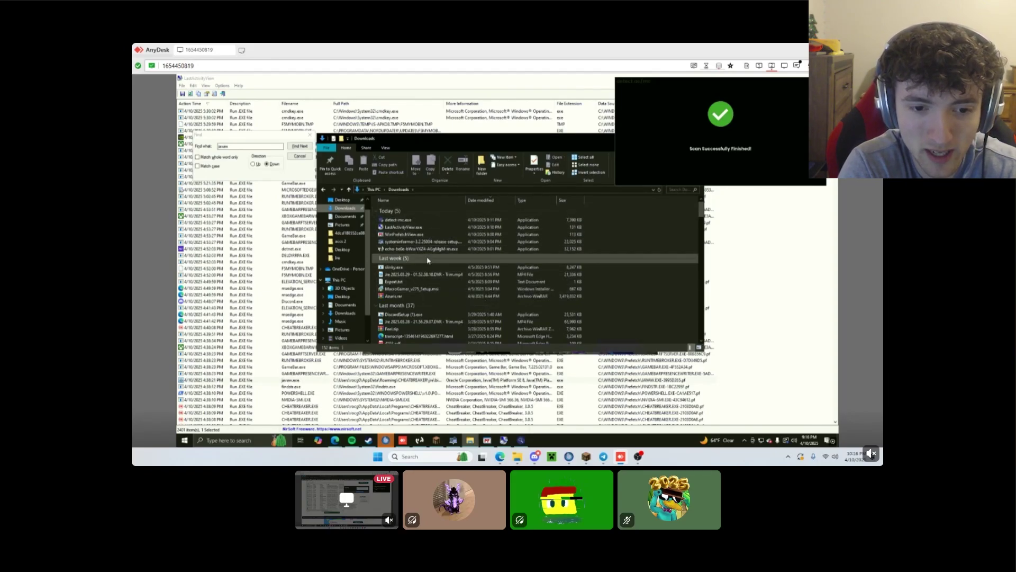
{"action": "scroll", "coordinate": [429, 267], "scroll_direction": "down", "scroll_amount": 1}
{"action": "right_click", "coordinate": [439, 286]}
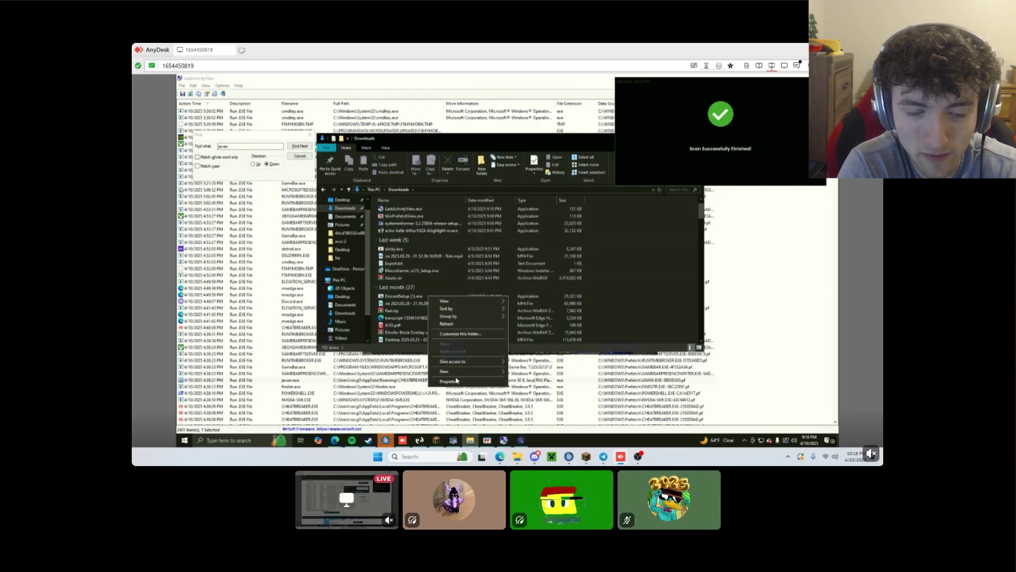
{"action": "left_click", "coordinate": [457, 381]}
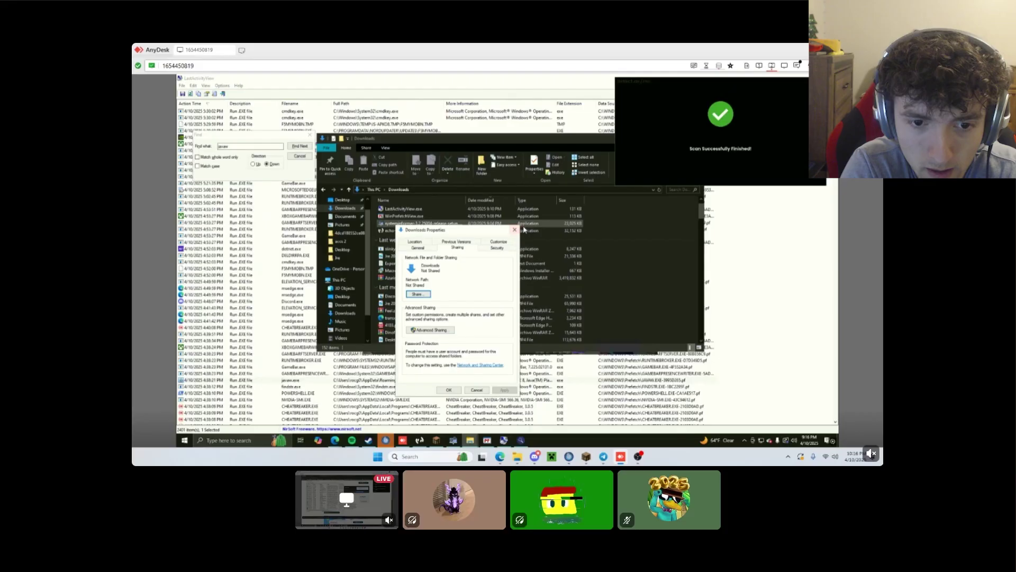
{"action": "left_click", "coordinate": [631, 101]}
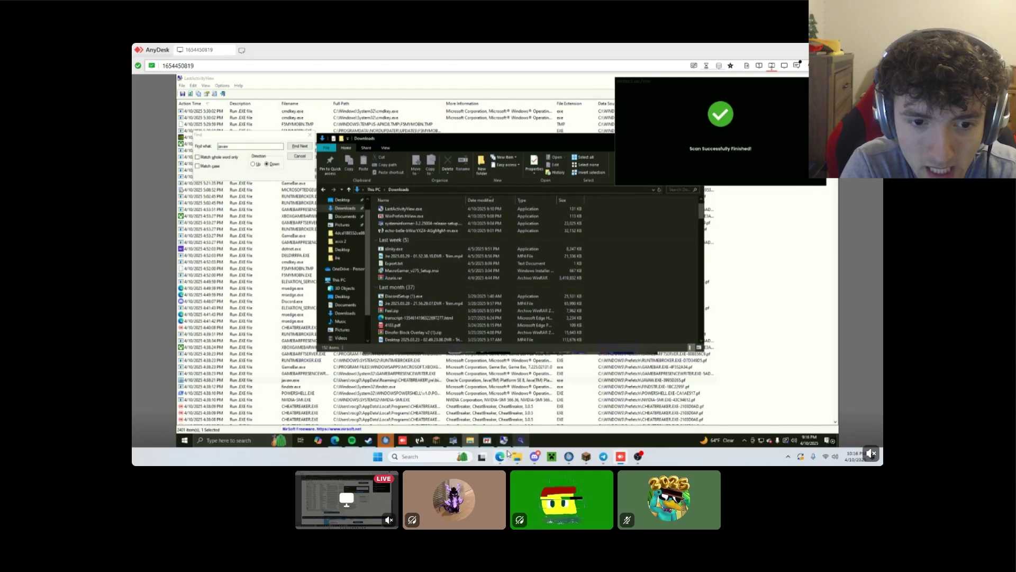
Step: Check the executed file entries in the Echo scan results and return to the AnyDesk session
{"action": "mouse_move", "coordinate": [507, 453]}
{"action": "left_click", "coordinate": [529, 421]}
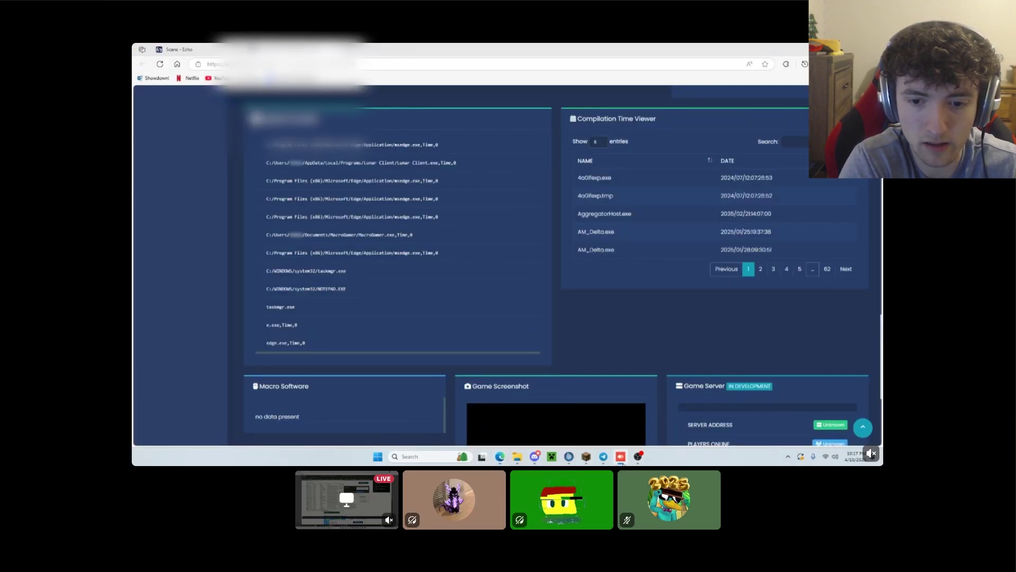
{"action": "left_click", "coordinate": [620, 456]}
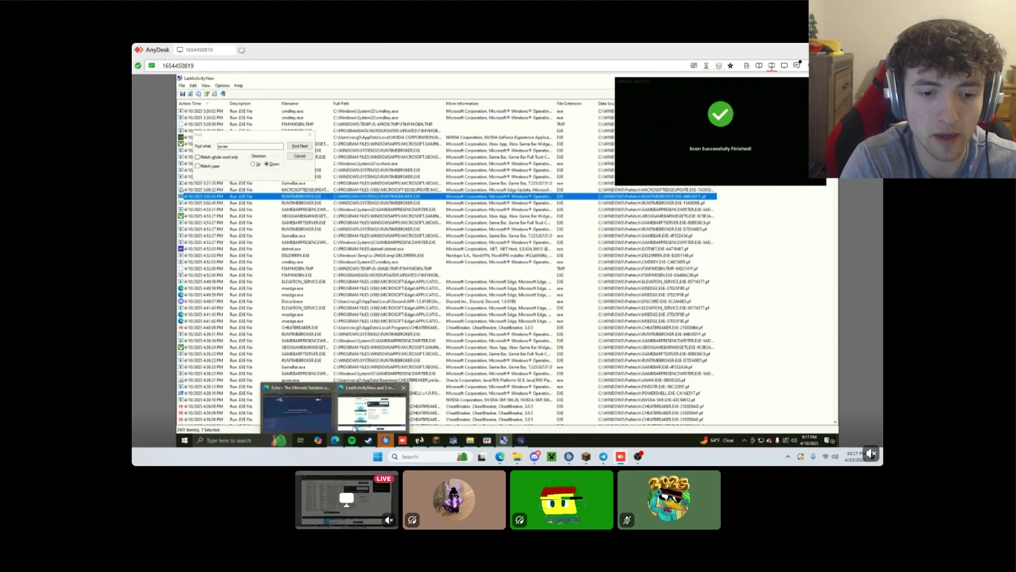
Step: Switch to the Detect scan results, try filtering Deleted Executables, and recheck the Clients Found entries for ffmpeg.exe under File Activity
{"action": "key", "text": "alt+Tab"}
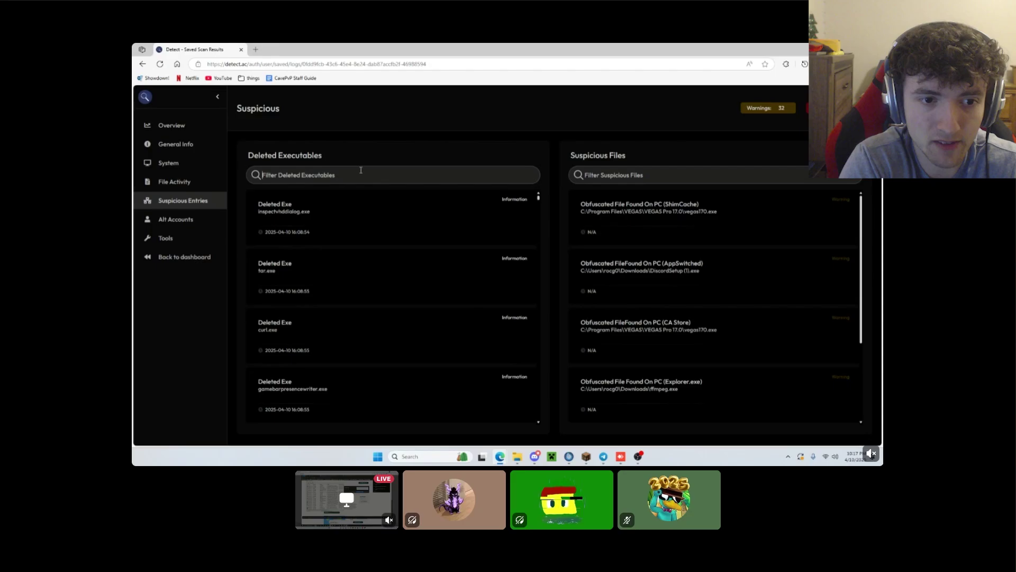
{"action": "left_click", "coordinate": [361, 174]}
{"action": "type", "text": "ko"}
{"action": "key", "text": "BackSpace"}
{"action": "key", "text": "BackSpace"}
{"action": "left_click", "coordinate": [175, 181]}
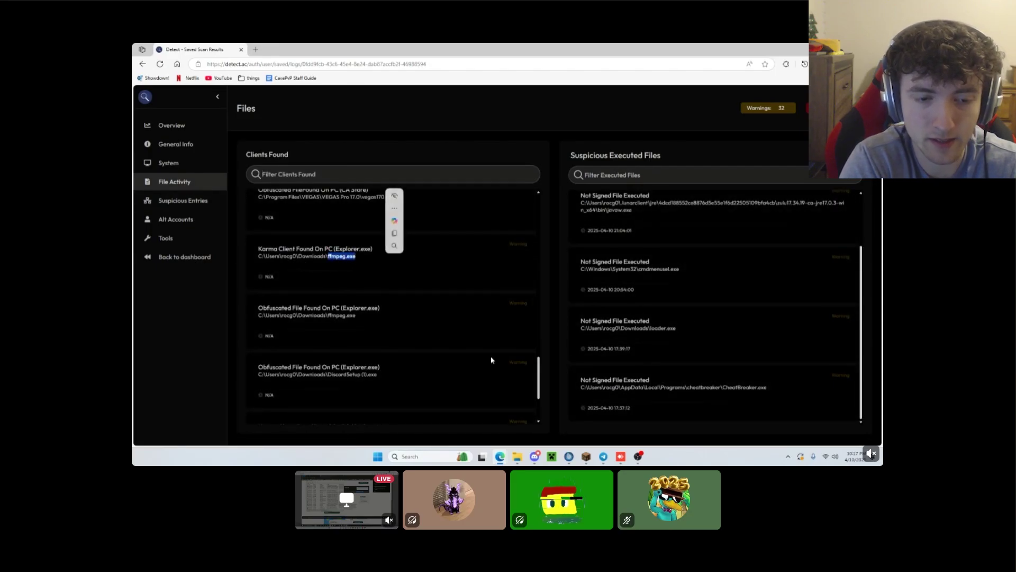
Step: In the AnyDesk session, close the finished Detect scan window, then download Everything-1.4.1.1026.x86-Setup.exe from MediaFire and set it up
{"action": "left_click", "coordinate": [621, 456]}
{"action": "left_click", "coordinate": [813, 84]}
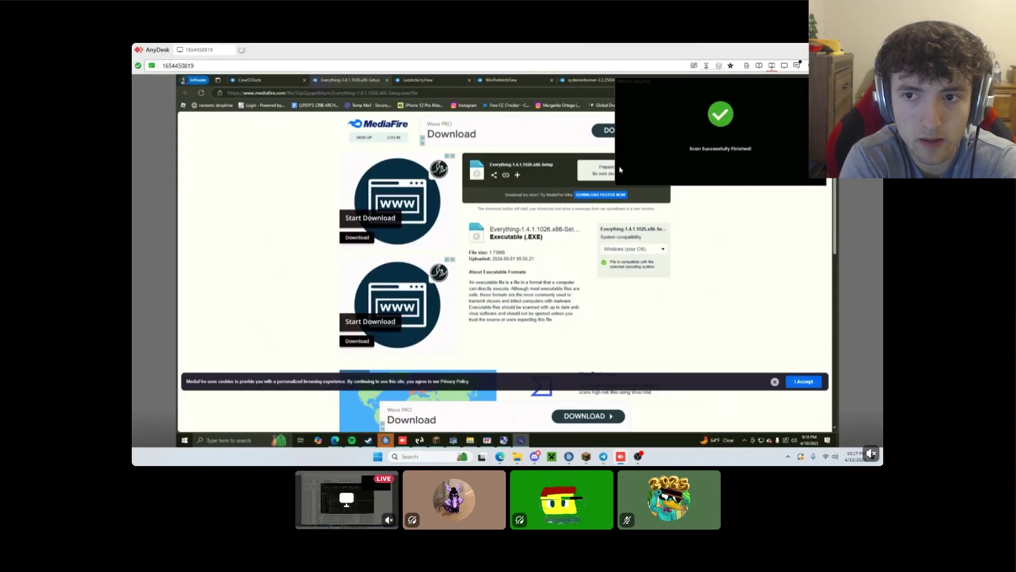
{"action": "left_click_drag", "start_coordinate": [684, 182], "coordinate": [666, 217]}
{"action": "left_click", "coordinate": [697, 226]}
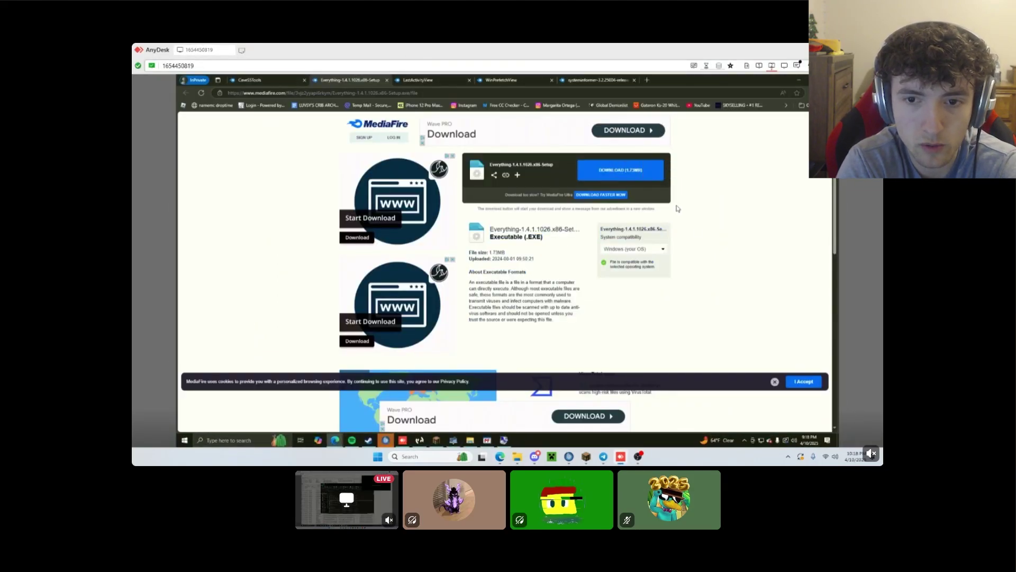
{"action": "left_click", "coordinate": [635, 178]}
{"action": "left_click", "coordinate": [745, 125]}
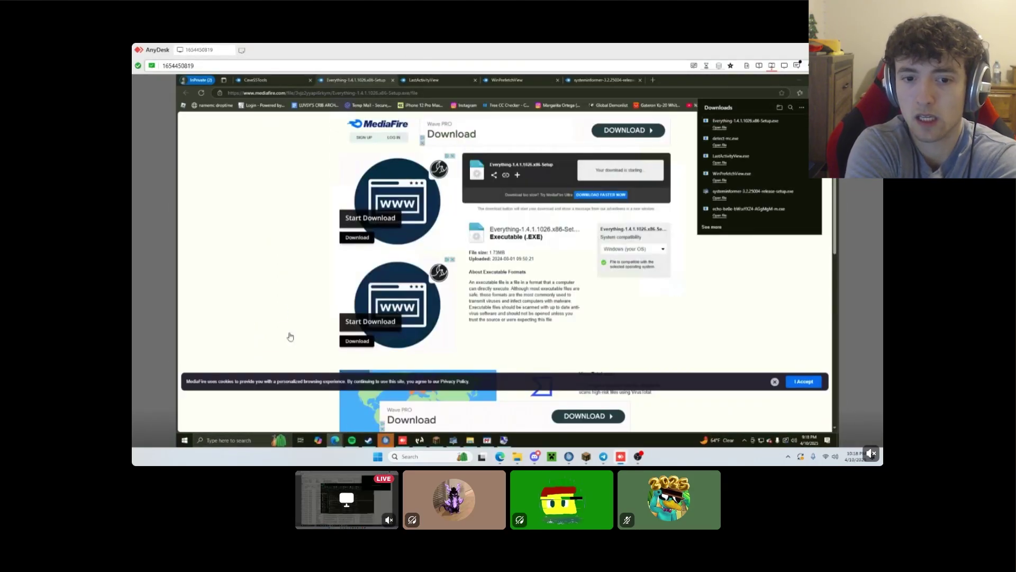
{"action": "left_click", "coordinate": [508, 273]}
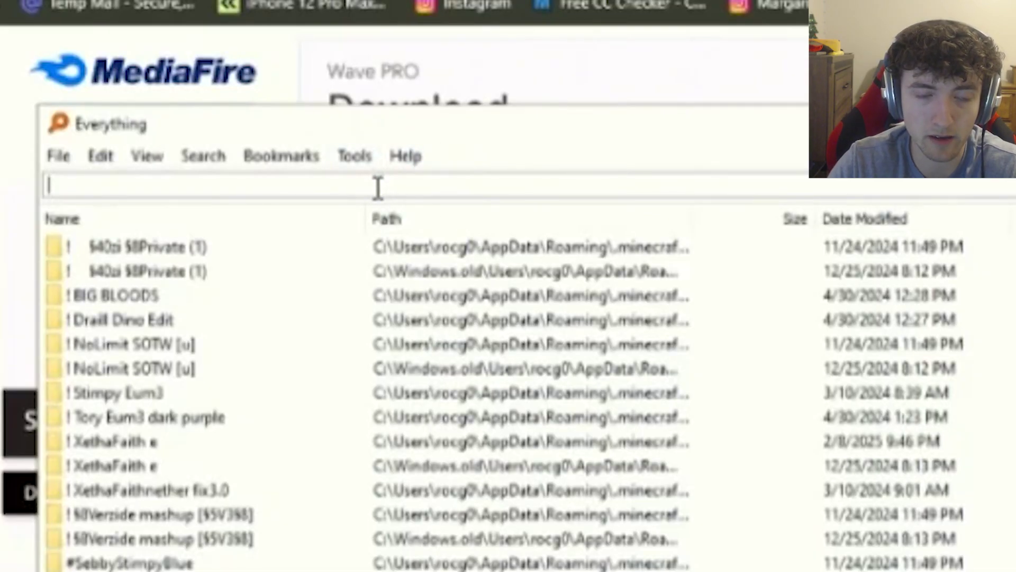
Step: Search Everything for ffmpeg.exe and bring up System Informer on the remote computer
{"action": "type", "text": "ffmpeg.exe"}
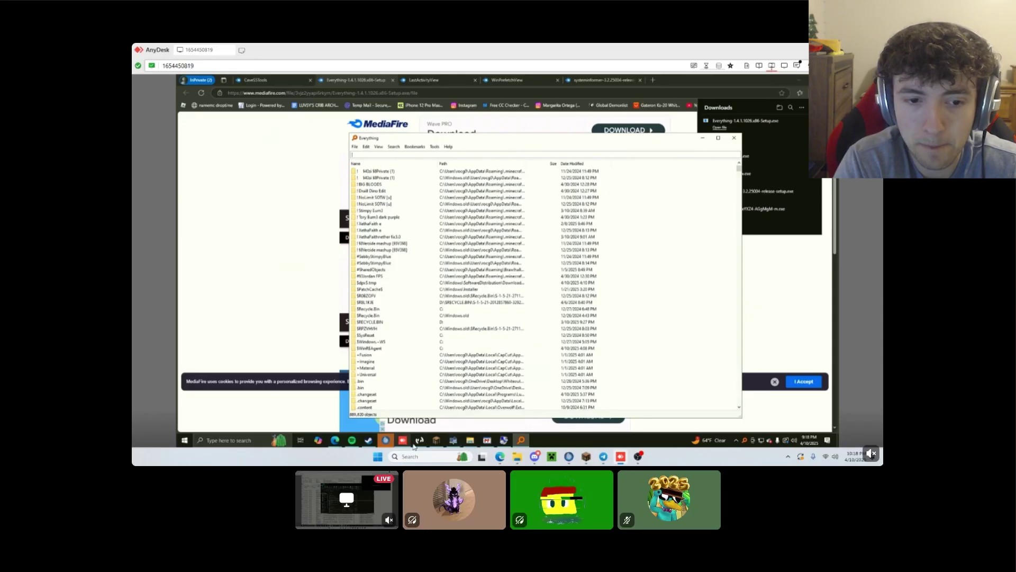
{"action": "left_click", "coordinate": [452, 440]}
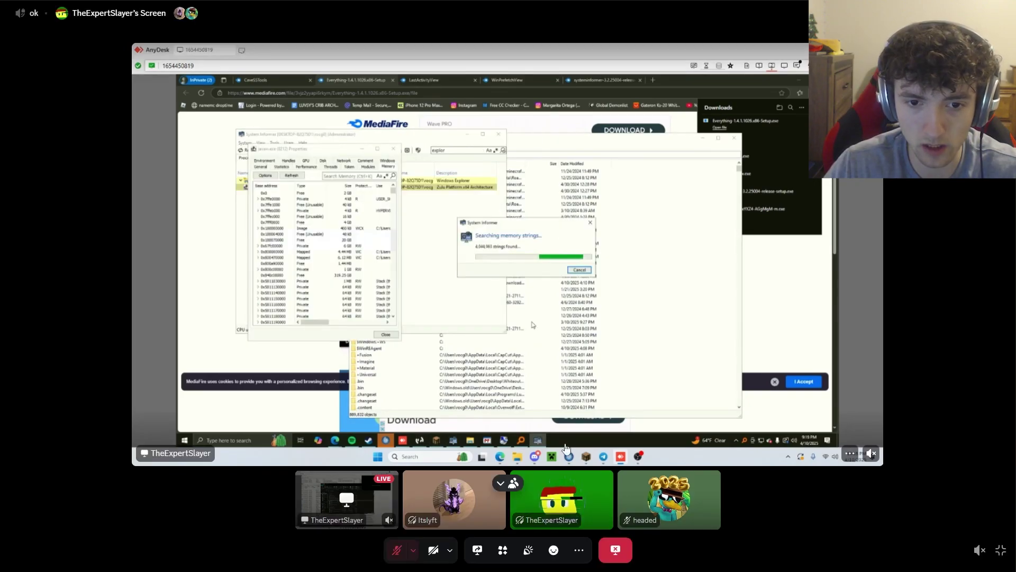
Step: Stop watching the shared screen in the Discord call
{"action": "left_click", "coordinate": [615, 549]}
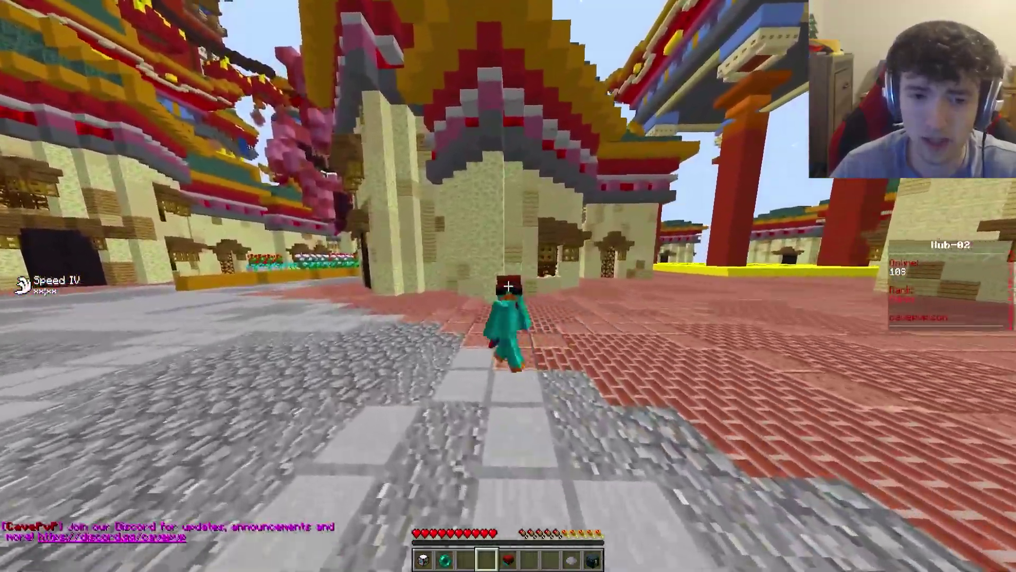
{"action": "key", "text": "w"}
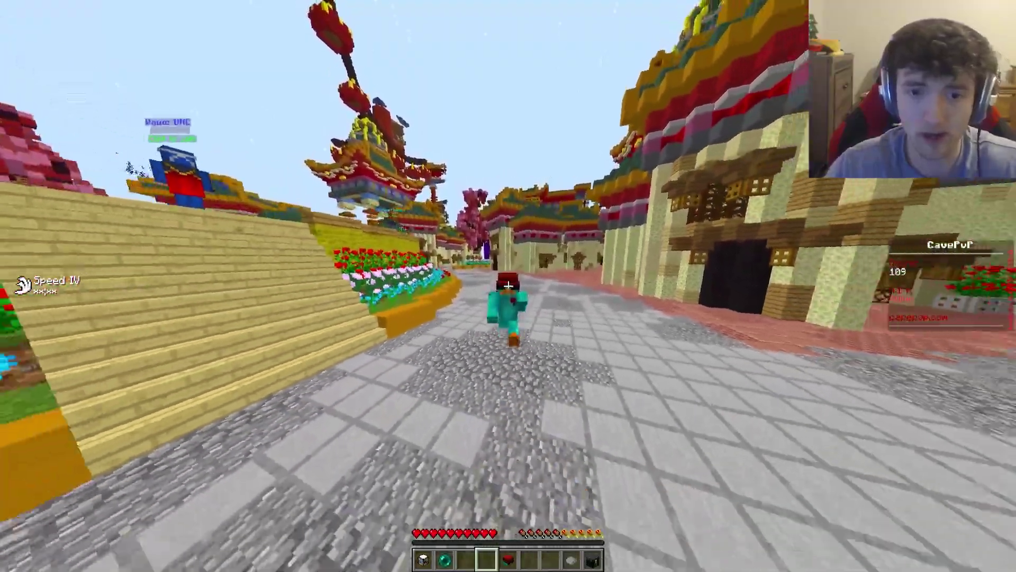
{"action": "key", "text": "w"}
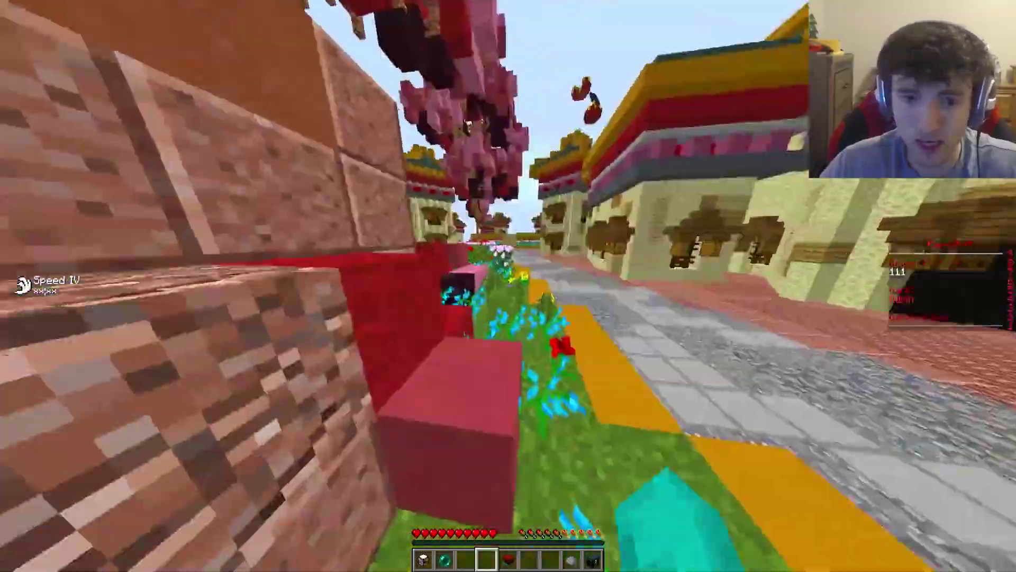
{"action": "key", "text": "w"}
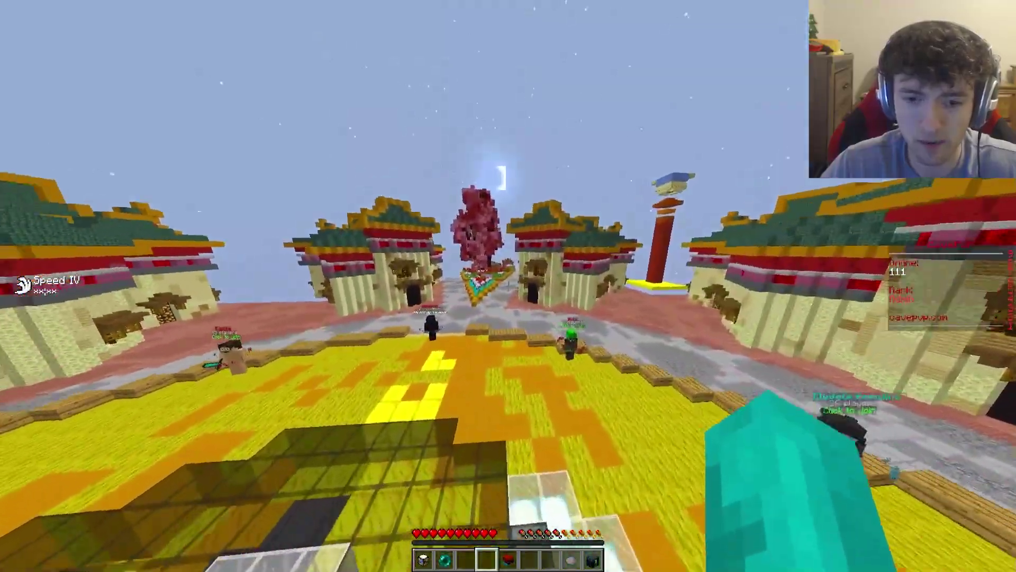
{"action": "key", "text": "F5"}
{"action": "key", "text": "F5"}
{"action": "key", "text": "t"}
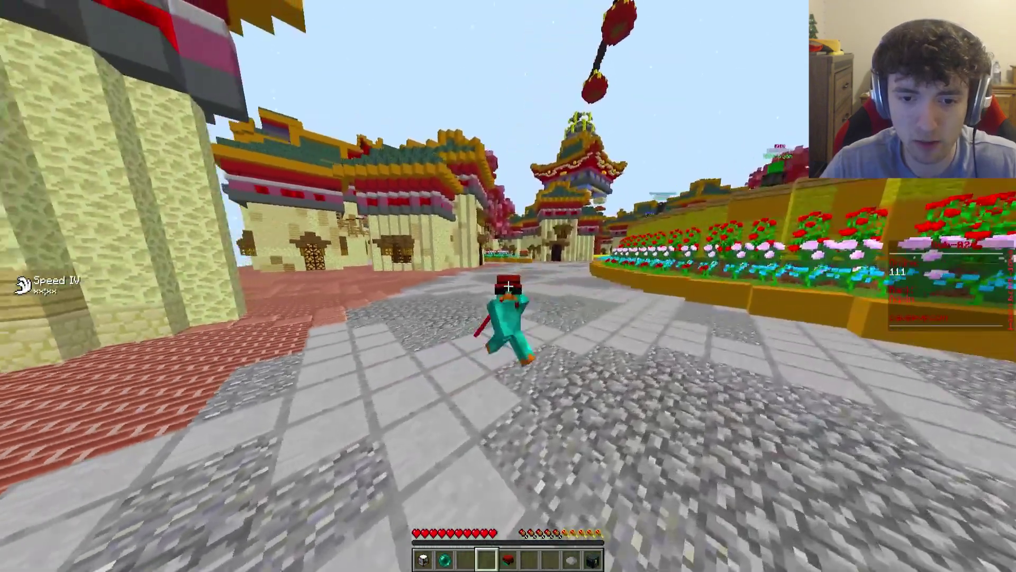
{"action": "key", "text": "w"}
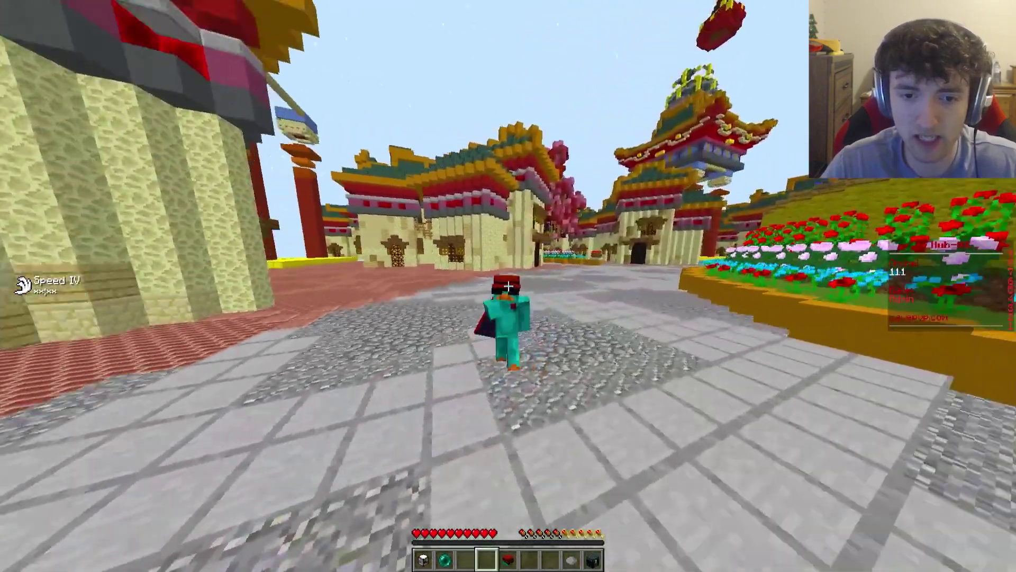
{"action": "key", "text": "w"}
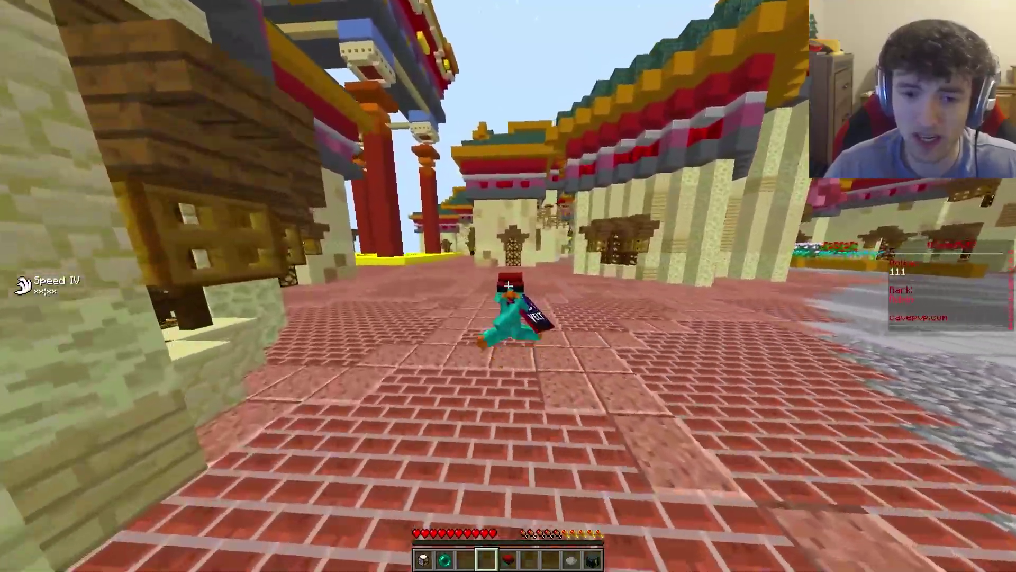
{"action": "key", "text": "w"}
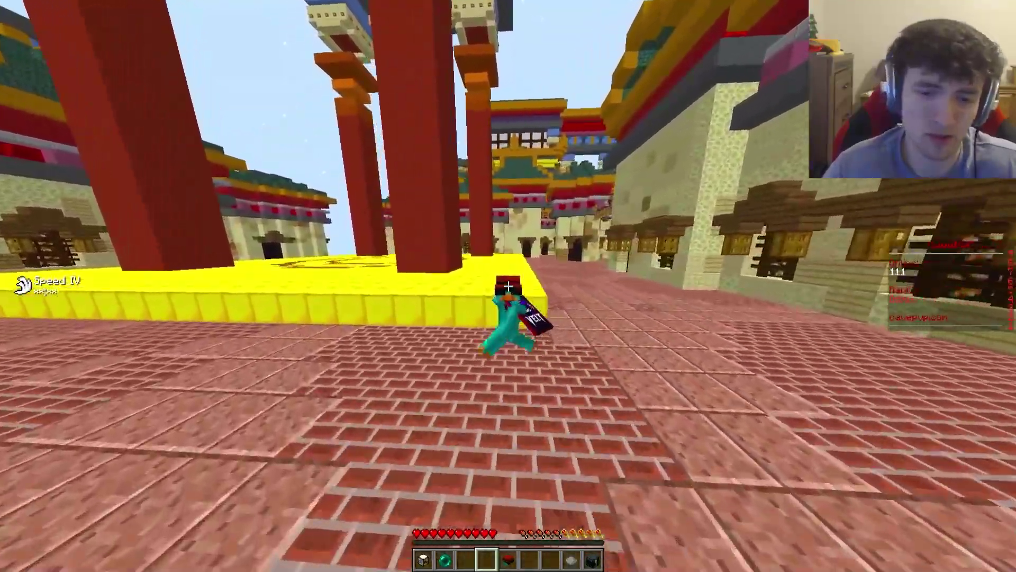
{"action": "key", "text": "w"}
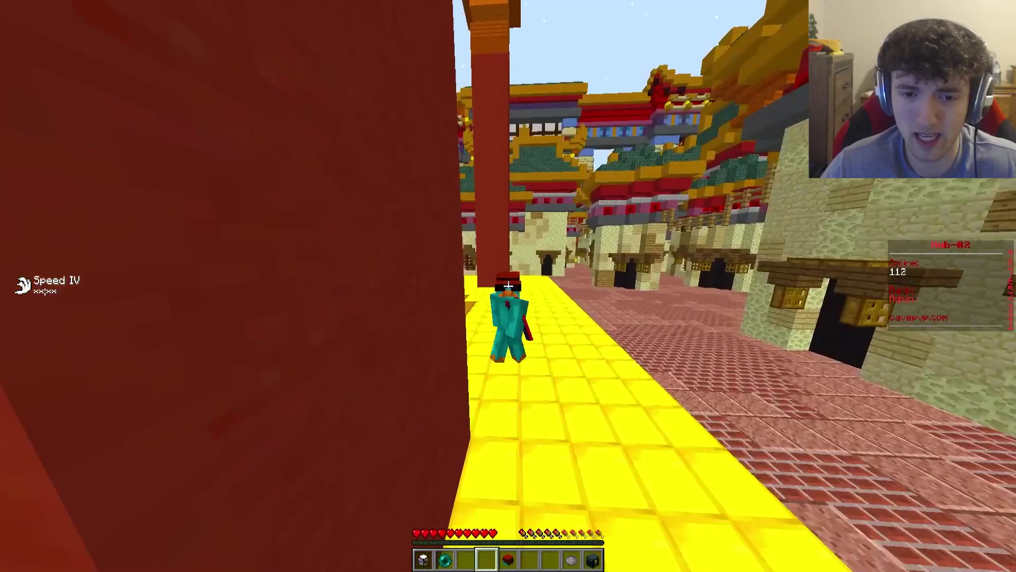
{"action": "key", "text": "w"}
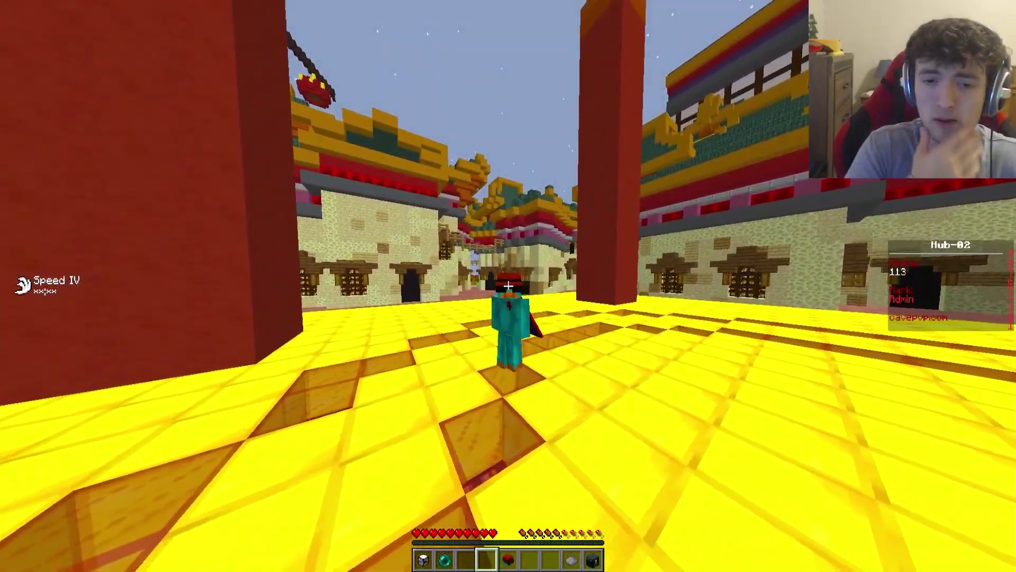
{"action": "key", "text": "t"}
{"action": "key", "text": "Escape"}
{"action": "key", "text": "w"}
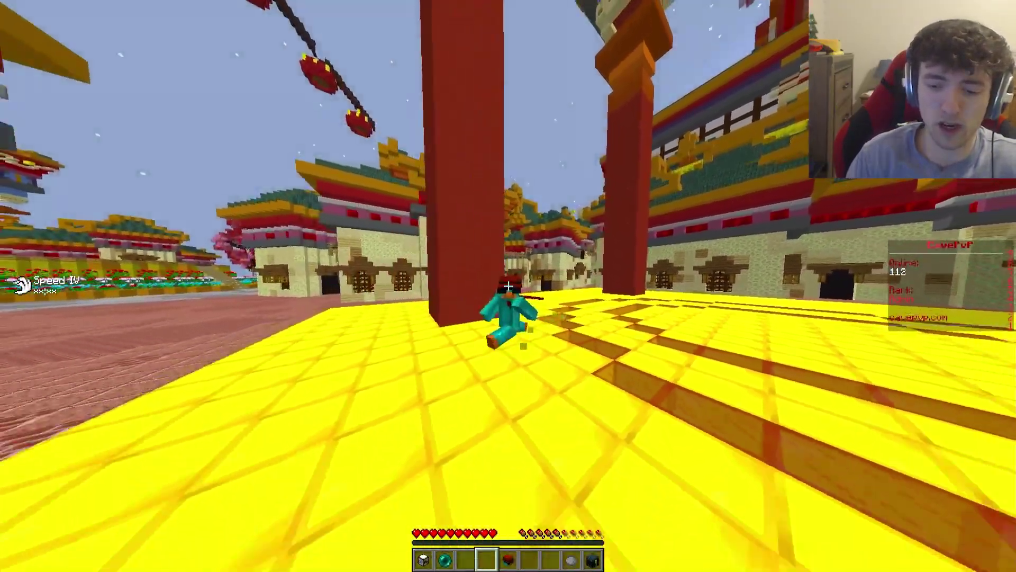
{"action": "key", "text": "w"}
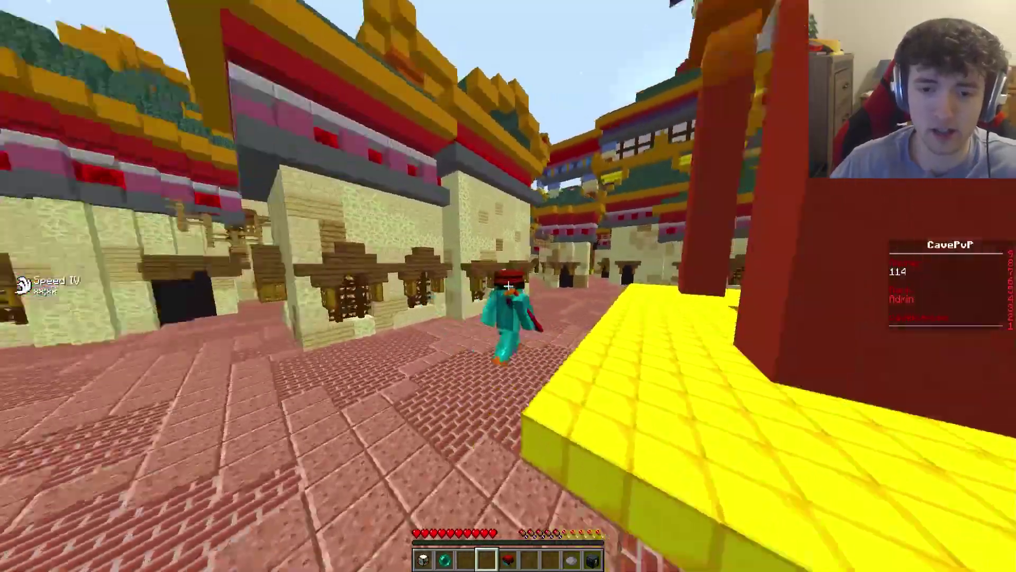
{"action": "key", "text": "w"}
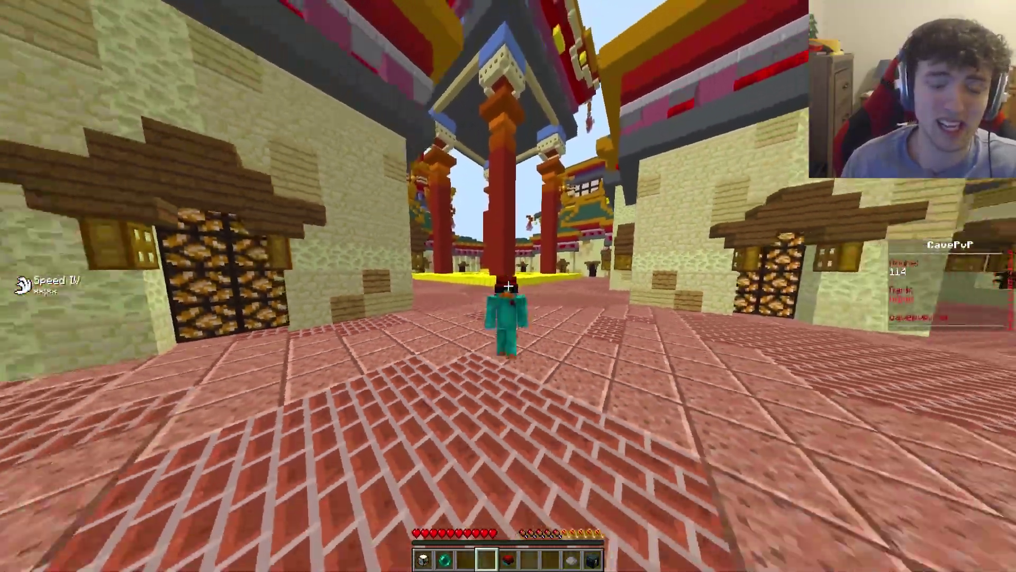
{"action": "key", "text": "w"}
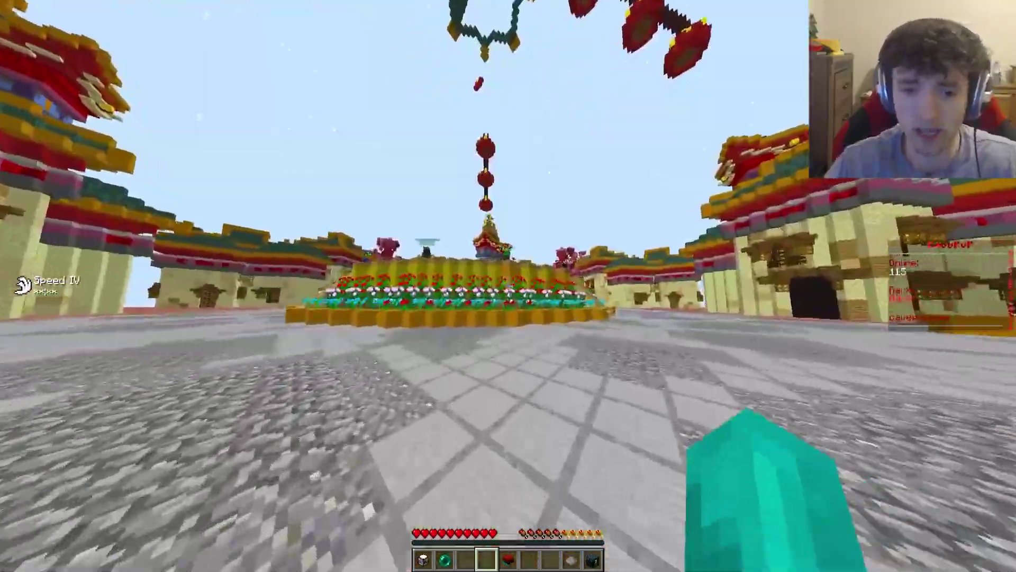
{"action": "key", "text": "w"}
{"action": "key", "text": "w"}
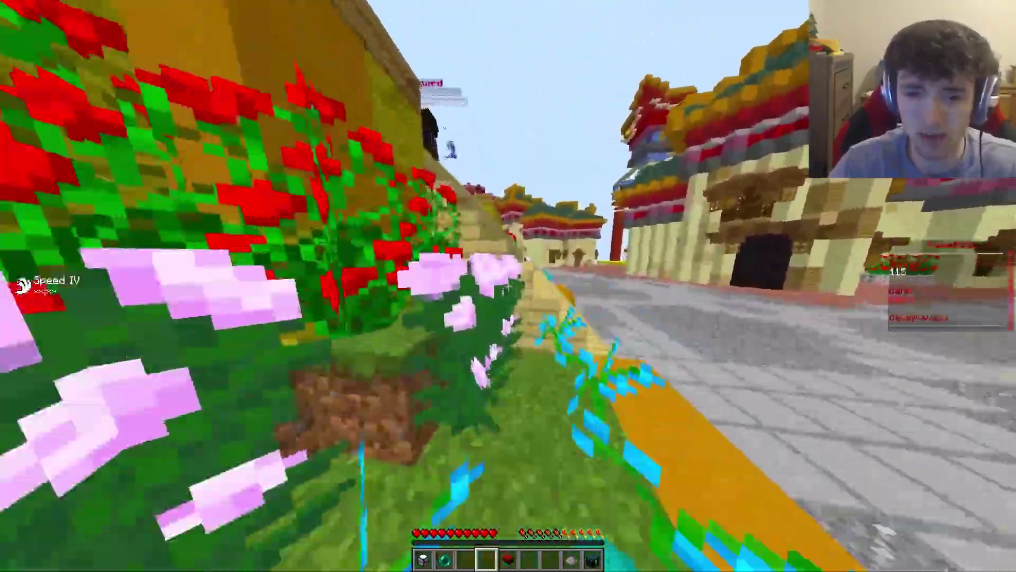
{"action": "key", "text": "w"}
{"action": "key", "text": "F5"}
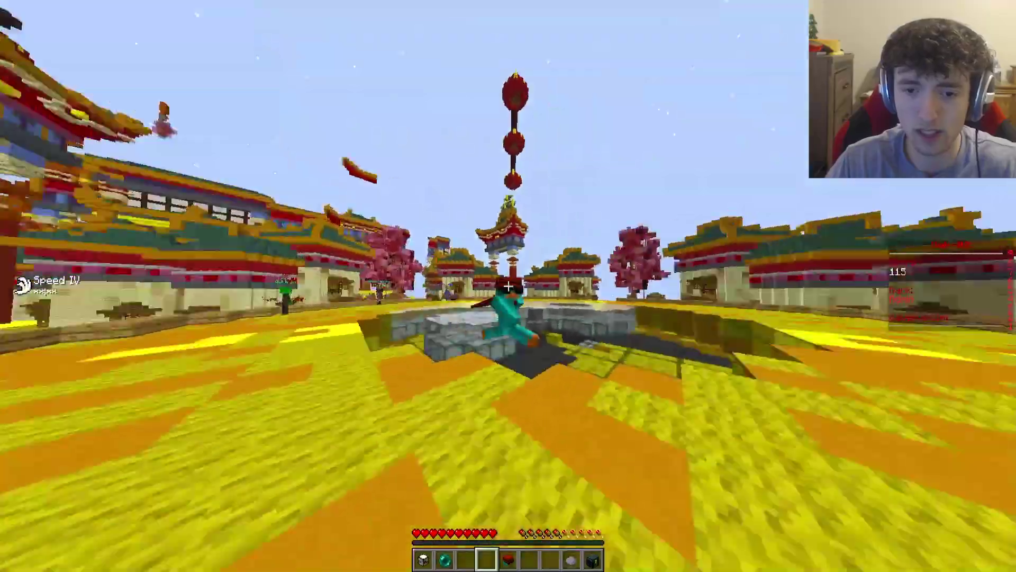
{"action": "key", "text": "F5"}
{"action": "key", "text": "c"}
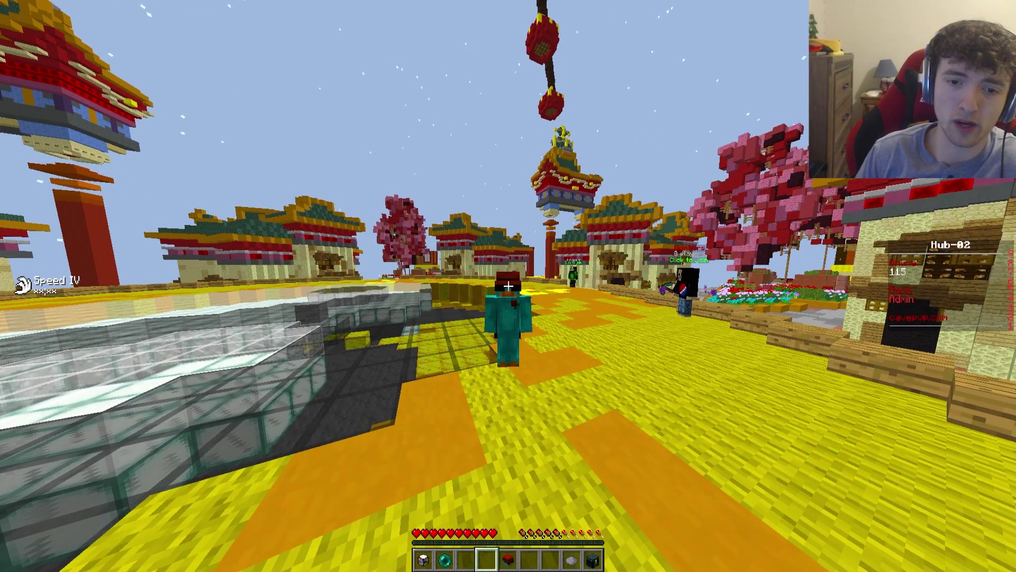